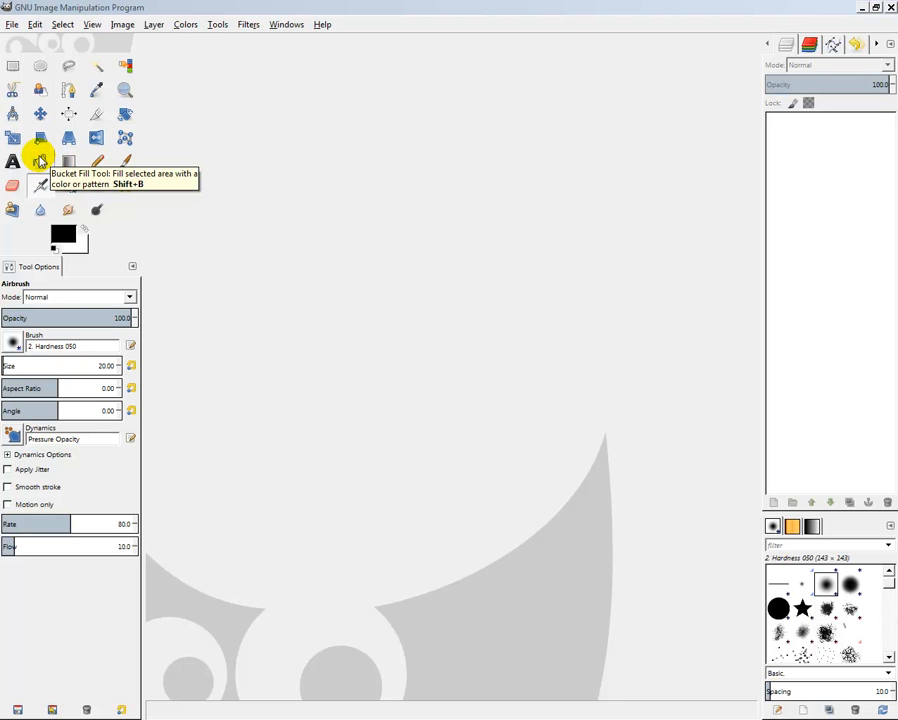
# Choose the Paintbrush tool and set its brush size to about 74.
pyautogui.click(124, 160)
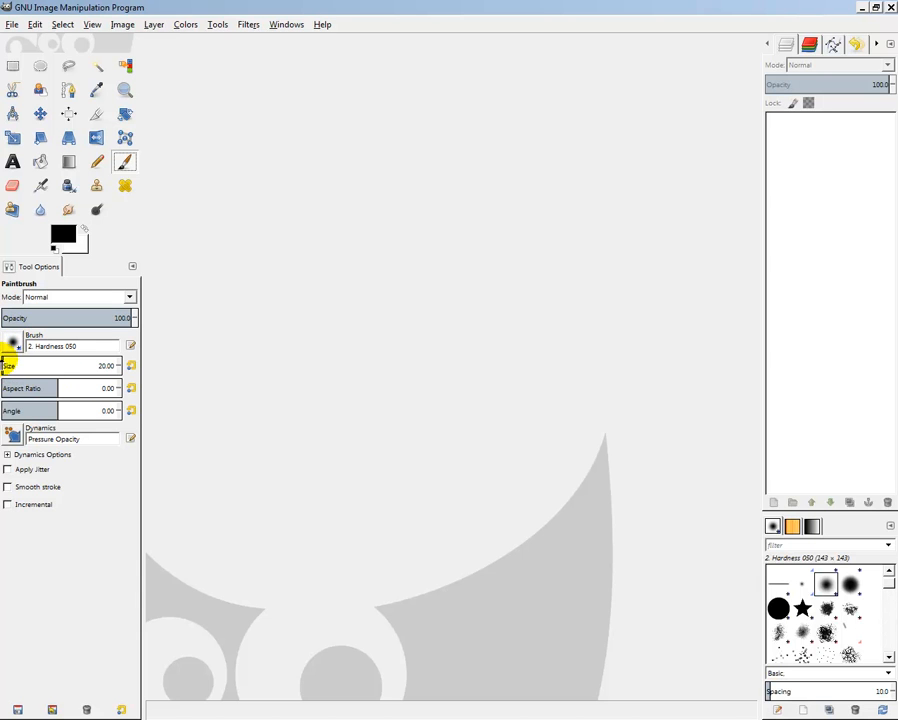
pyautogui.moveTo(4, 365)
pyautogui.mouseDown()
pyautogui.moveTo(70, 362)
pyautogui.moveTo(8, 368)
pyautogui.mouseUp()
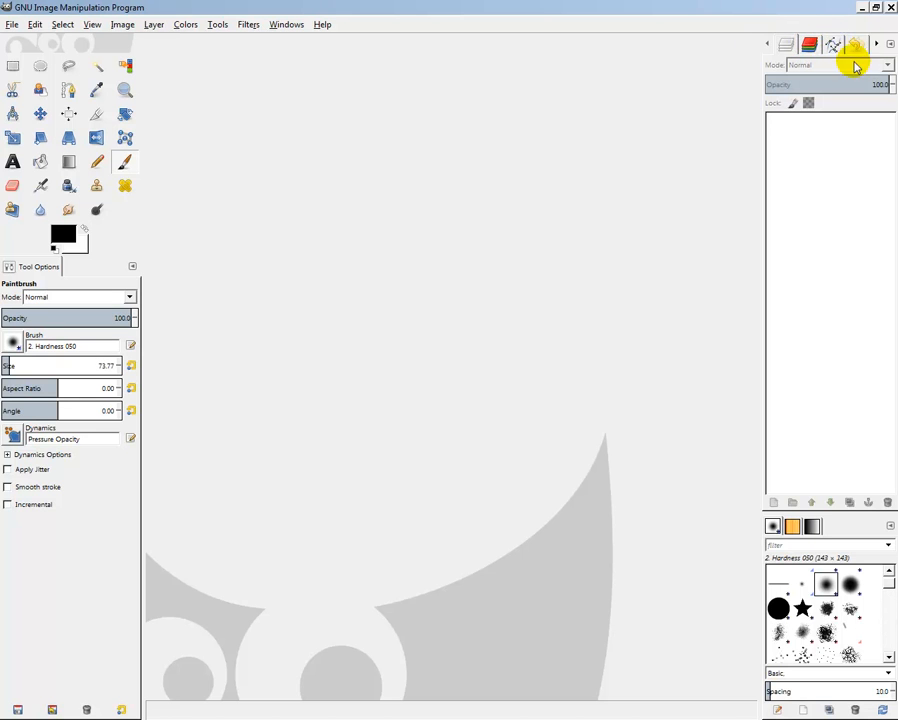
# Look at the undo history, return to the layers list and enlarge the brush collection area below it.
pyautogui.click(860, 42)
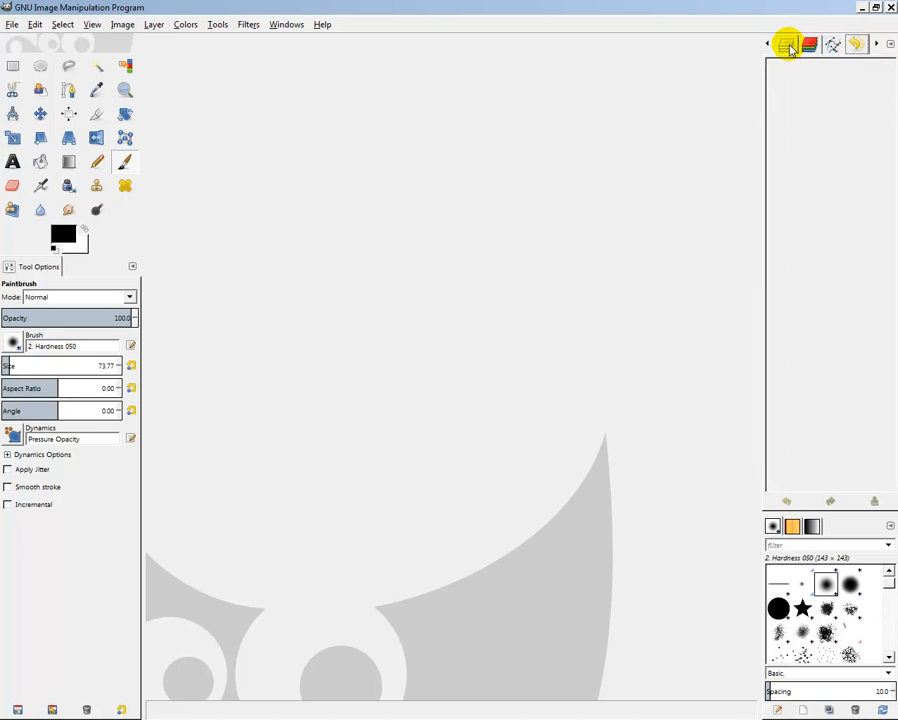
pyautogui.click(786, 44)
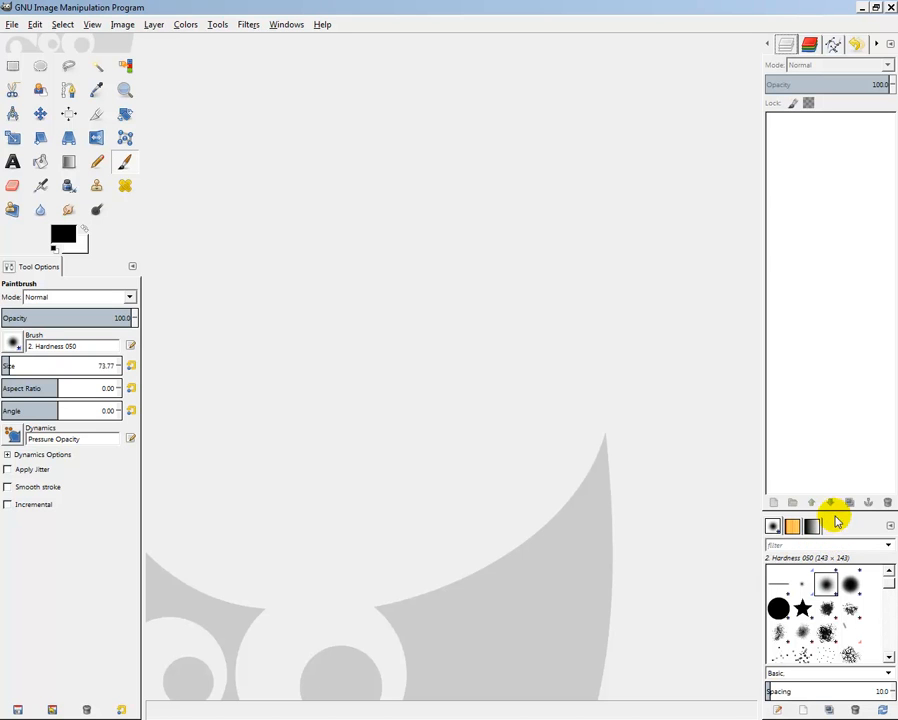
pyautogui.moveTo(834, 512); pyautogui.dragTo(833, 446)
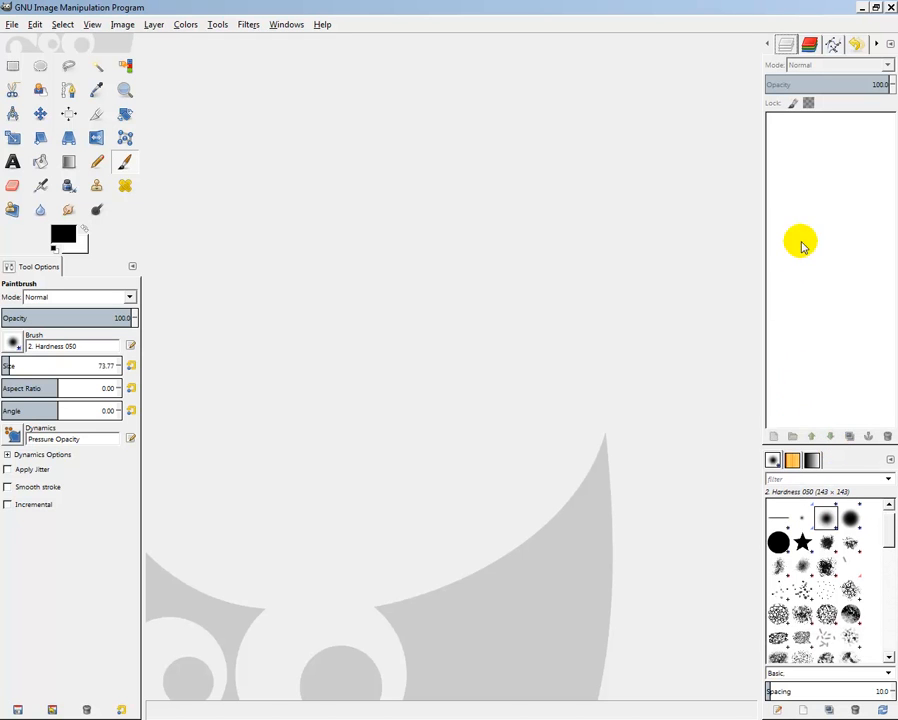
# Create a new blank image 500 px wide and 200 px high.
pyautogui.click(12, 24)
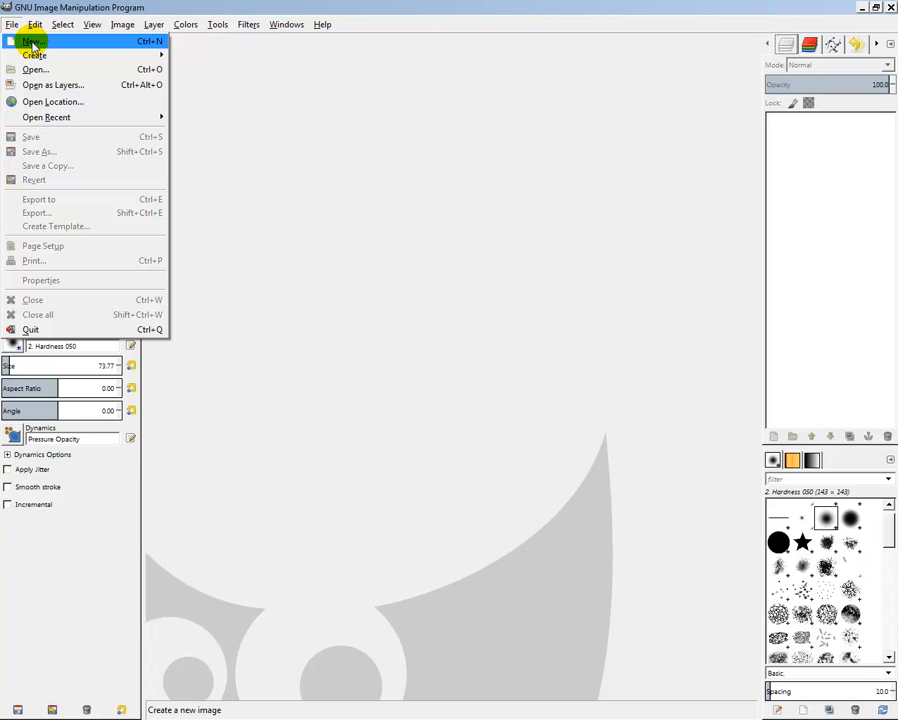
pyautogui.click(31, 42)
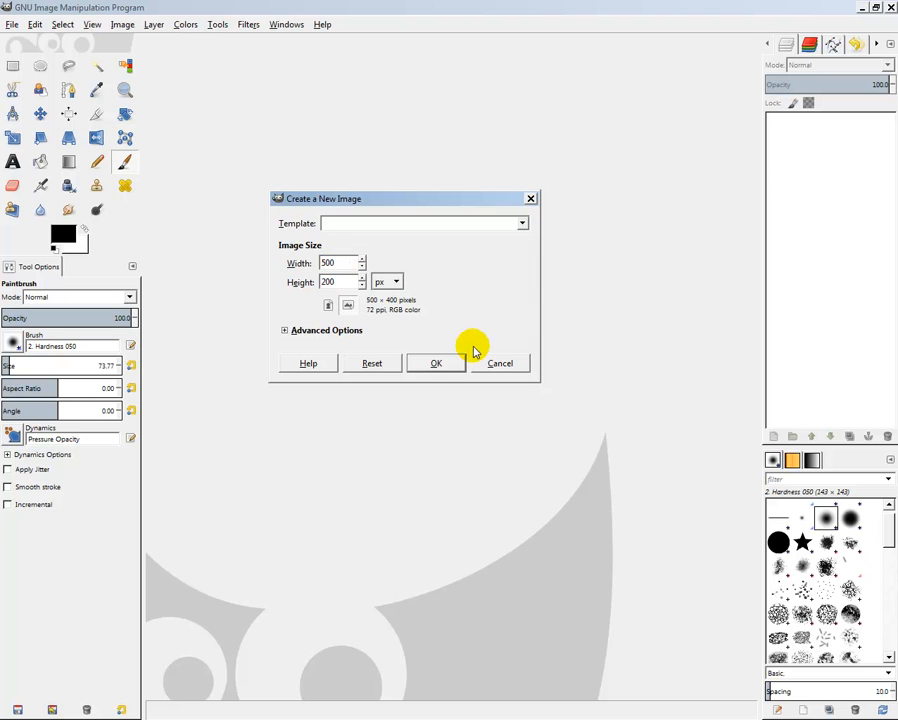
pyautogui.click(436, 363)
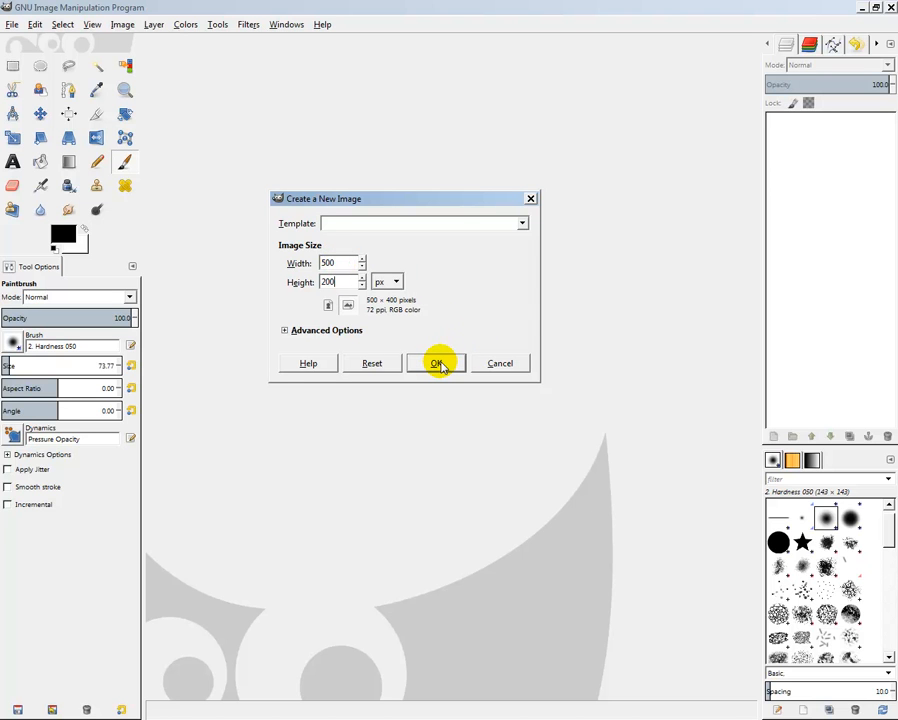
pyautogui.click(437, 364)
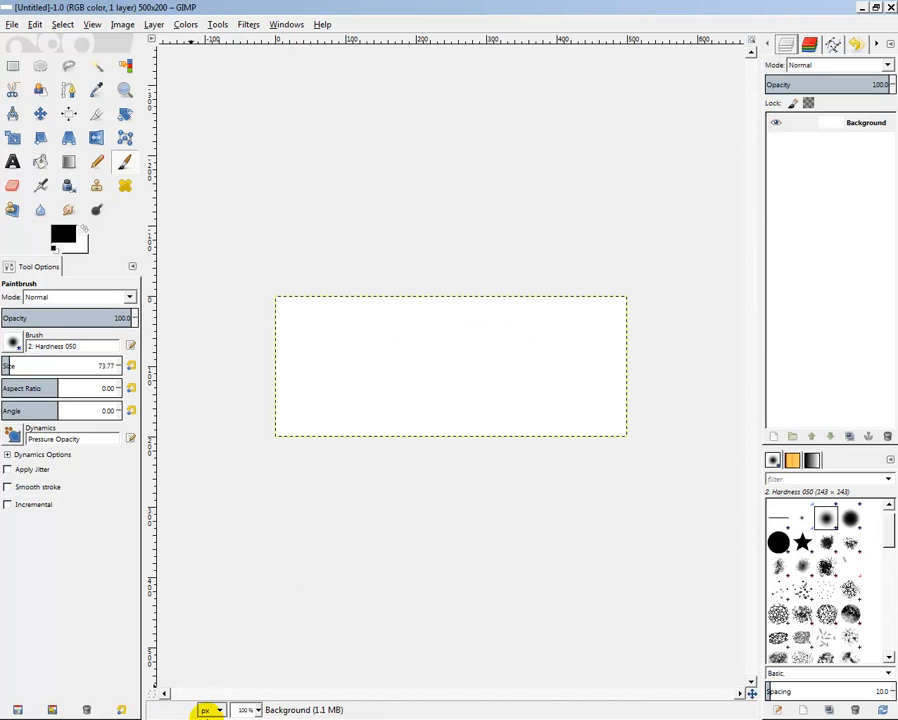
# Zoom the view so that the whole image fits in the window.
pyautogui.click(257, 708)
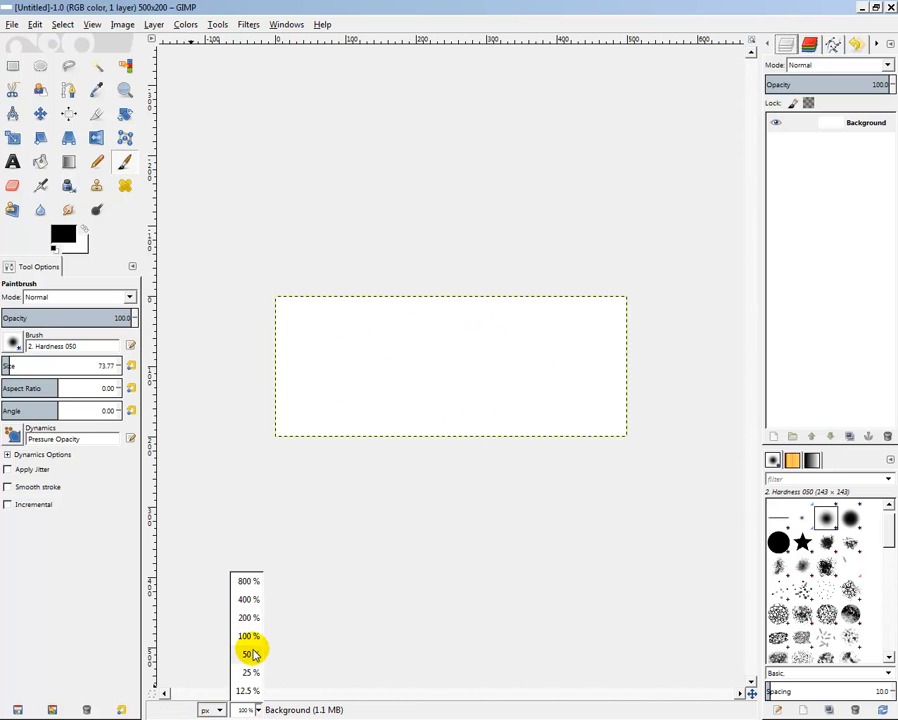
pyautogui.click(62, 28)
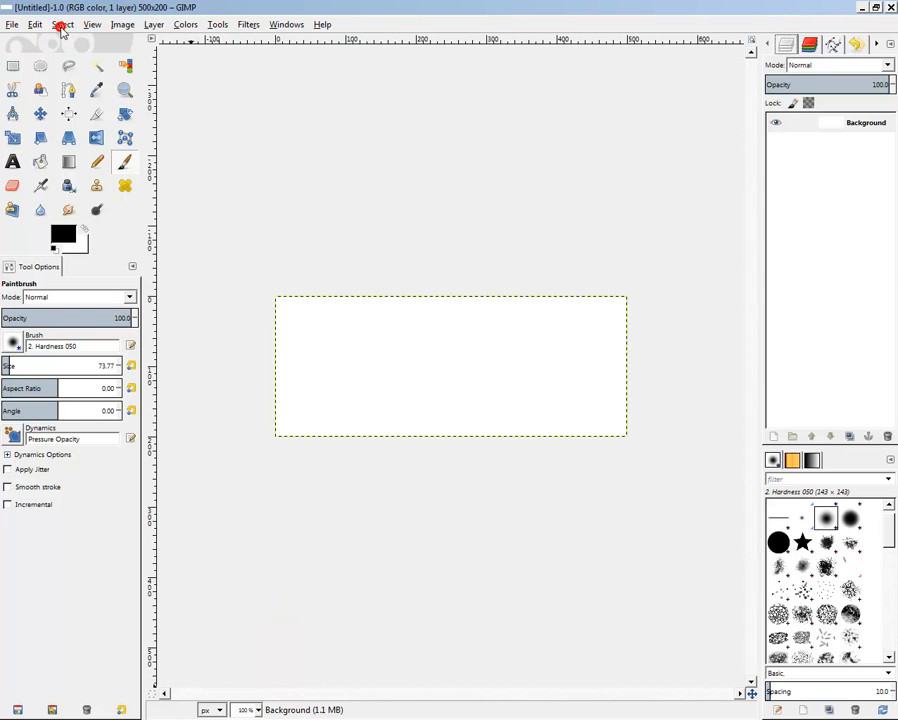
pyautogui.click(90, 24)
pyautogui.moveTo(91, 24)
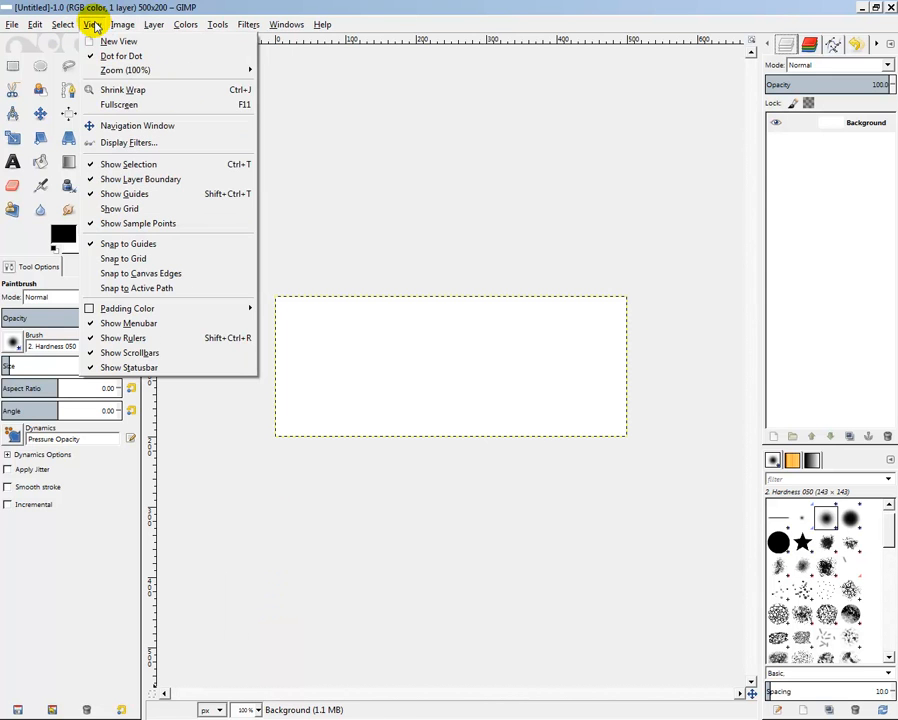
pyautogui.moveTo(140, 70)
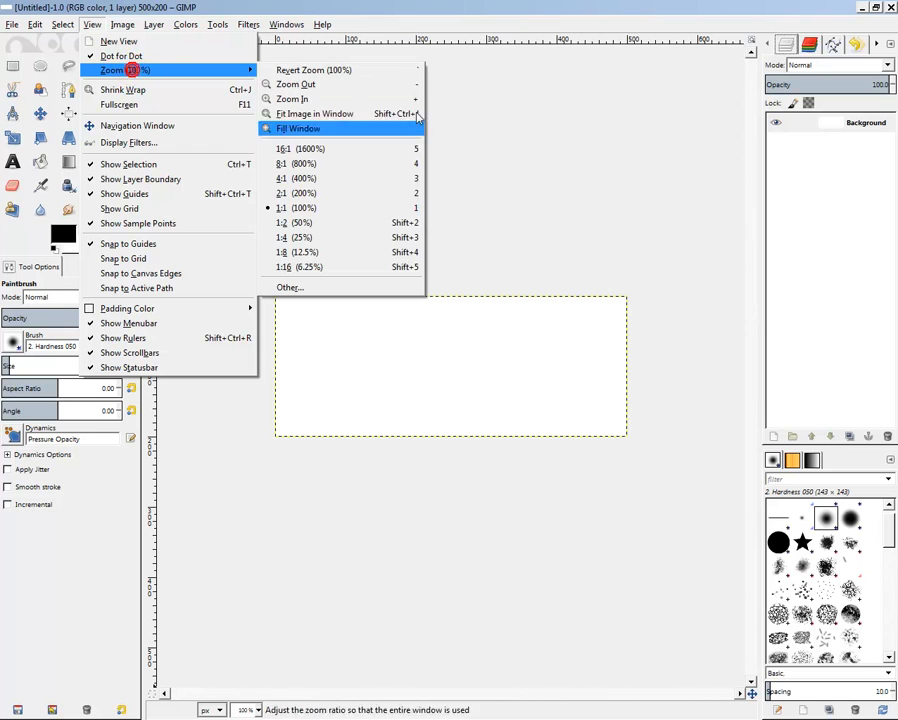
pyautogui.click(363, 113)
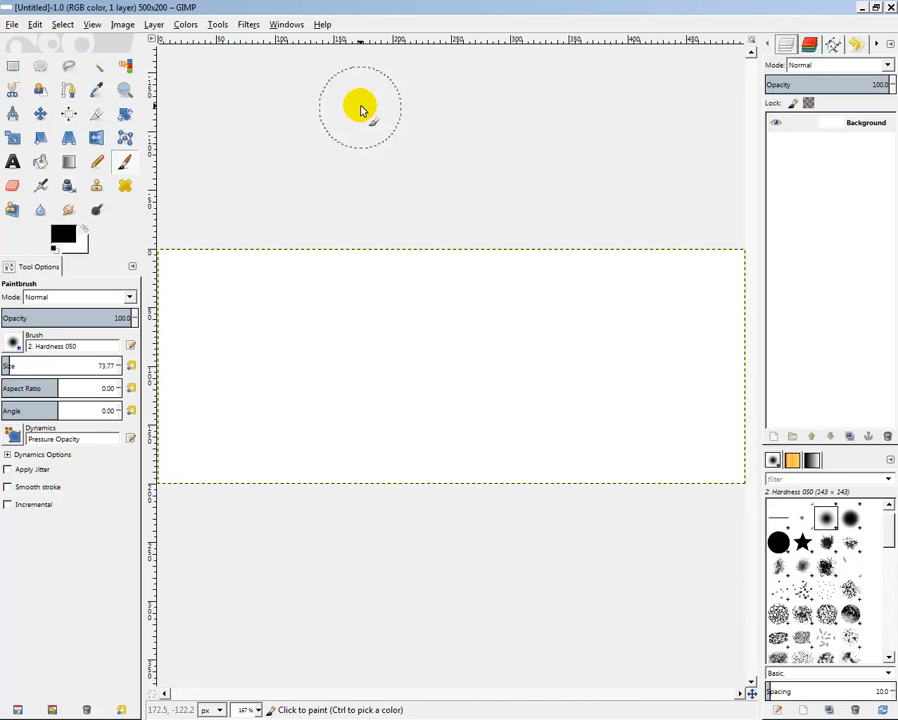
# Make a rectangular selection of about 425 × 136 px centred on the canvas, with rounded corners of radius about 26.6.
pyautogui.click(11, 65)
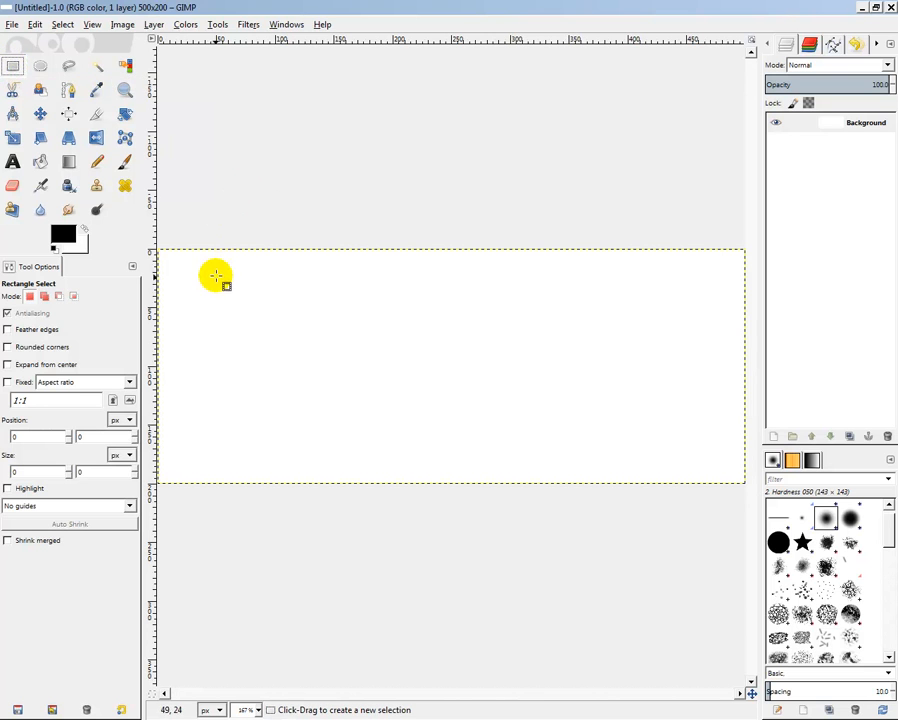
pyautogui.moveTo(199, 287); pyautogui.dragTo(697, 444)
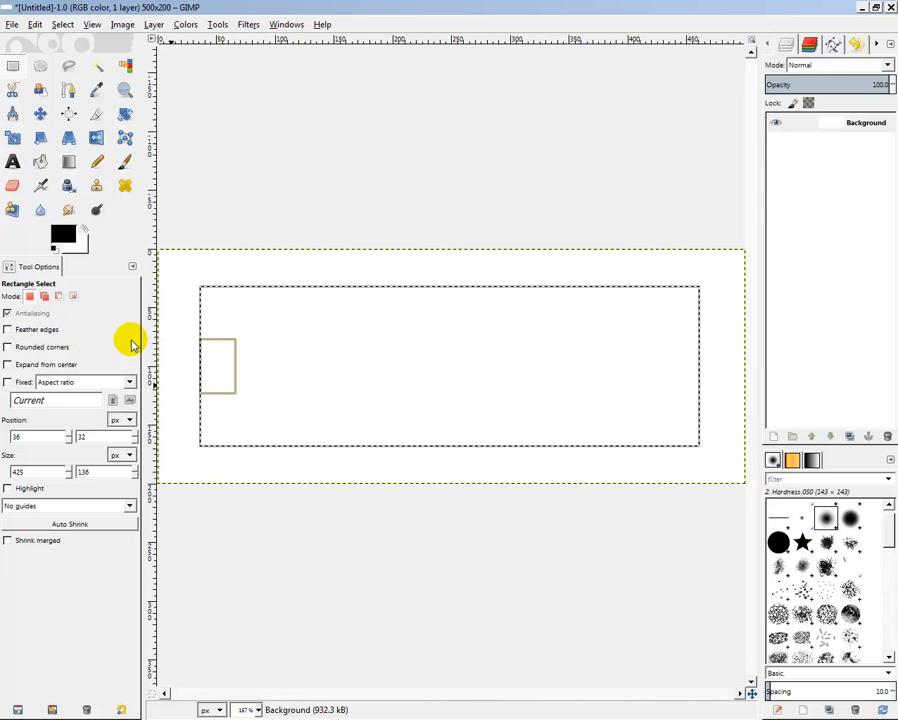
pyautogui.click(8, 346)
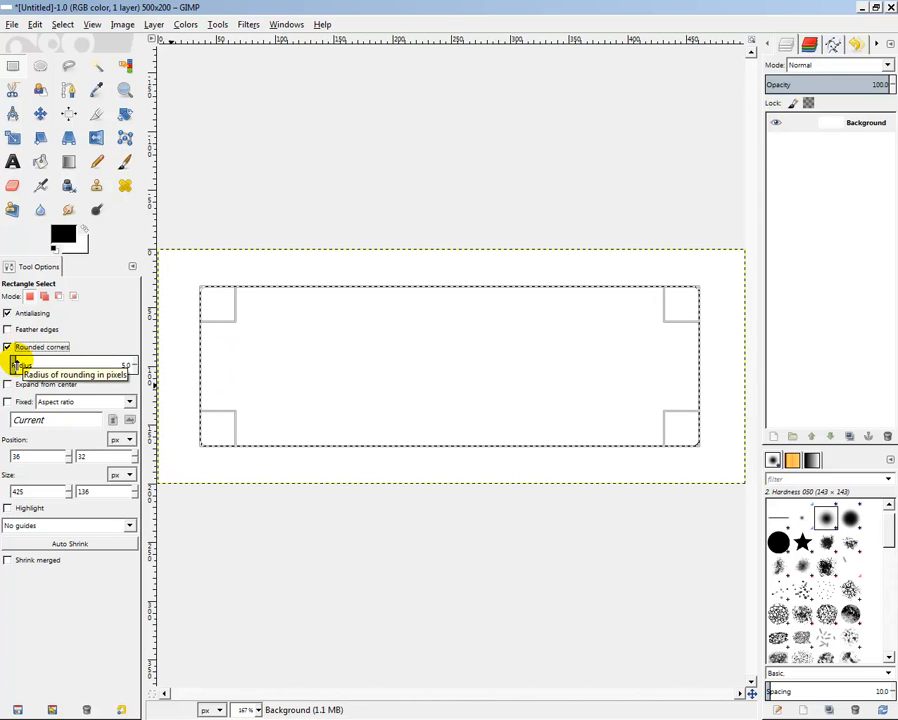
pyautogui.moveTo(16, 364); pyautogui.dragTo(39, 362)
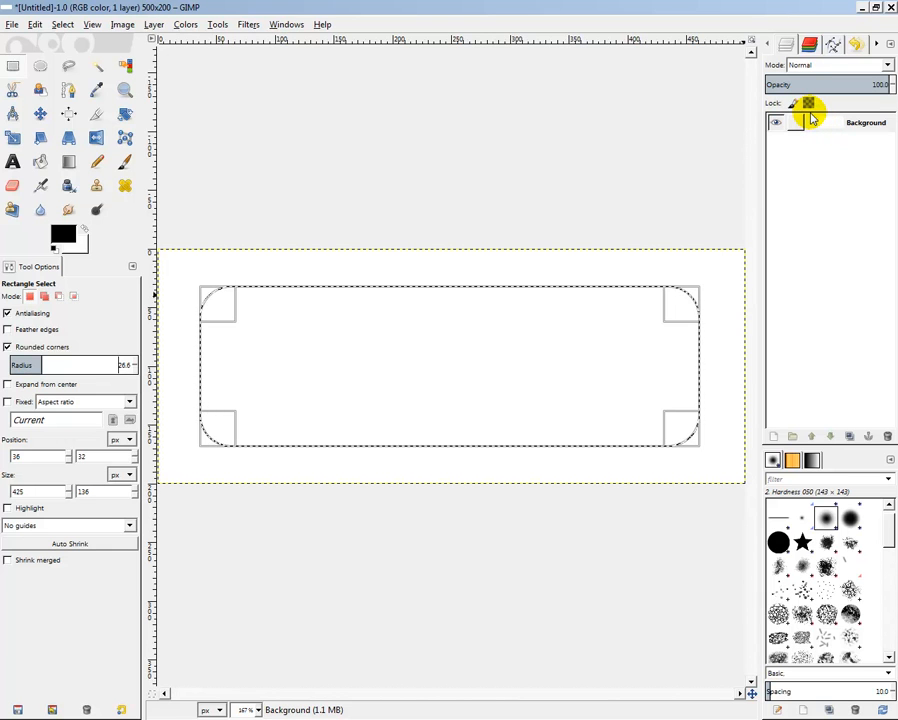
# Save the rounded selection to a channel and return to the layers list.
pyautogui.click(62, 24)
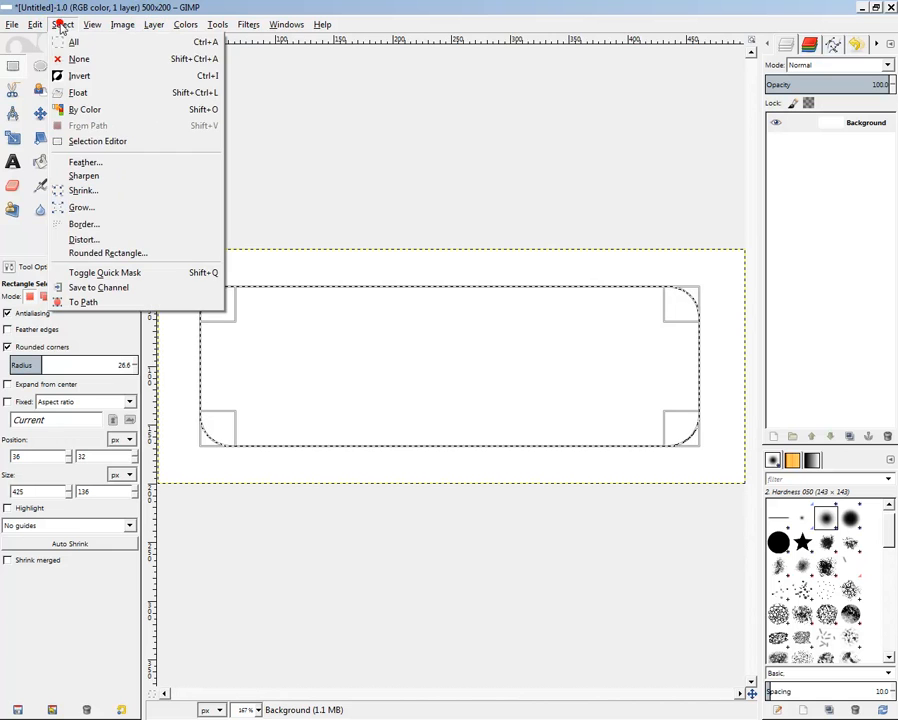
pyautogui.click(114, 287)
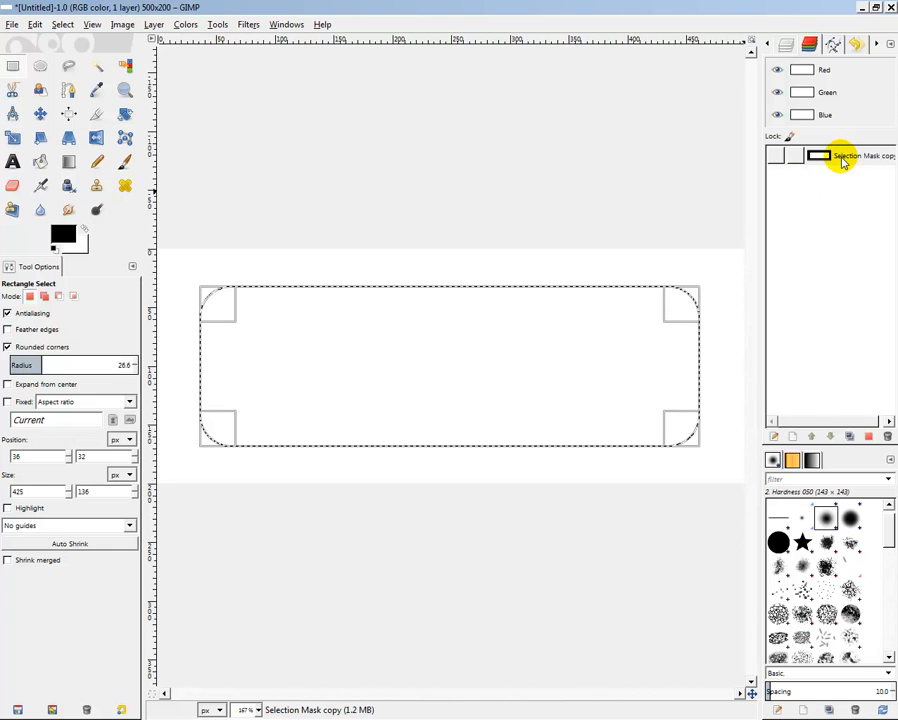
pyautogui.click(784, 45)
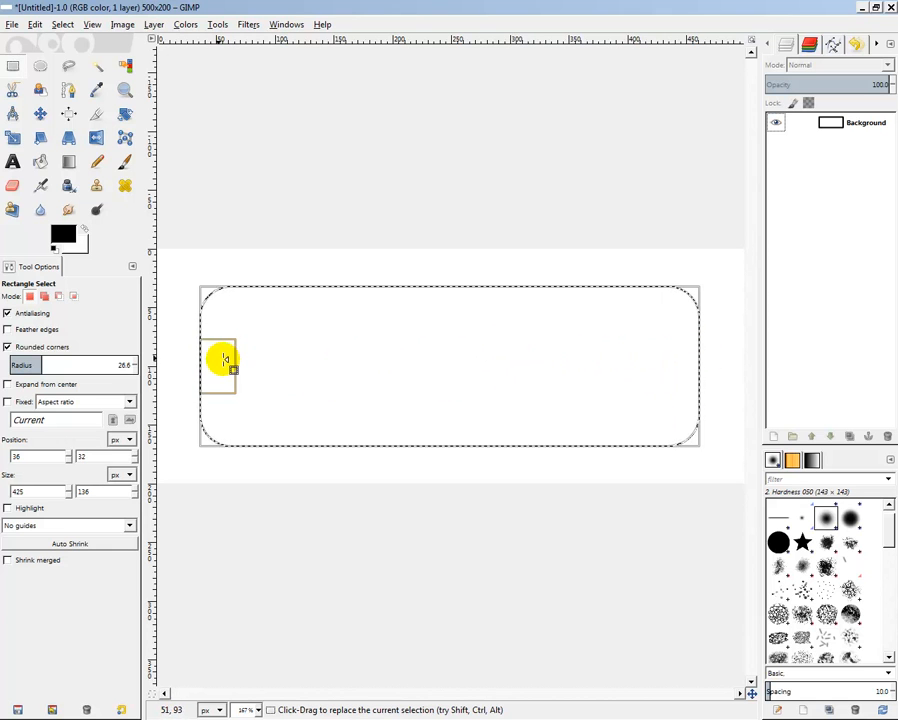
# Choose the Blend tool and set the foreground color to purple with R 200, G 20, B 225.
pyautogui.click(68, 163)
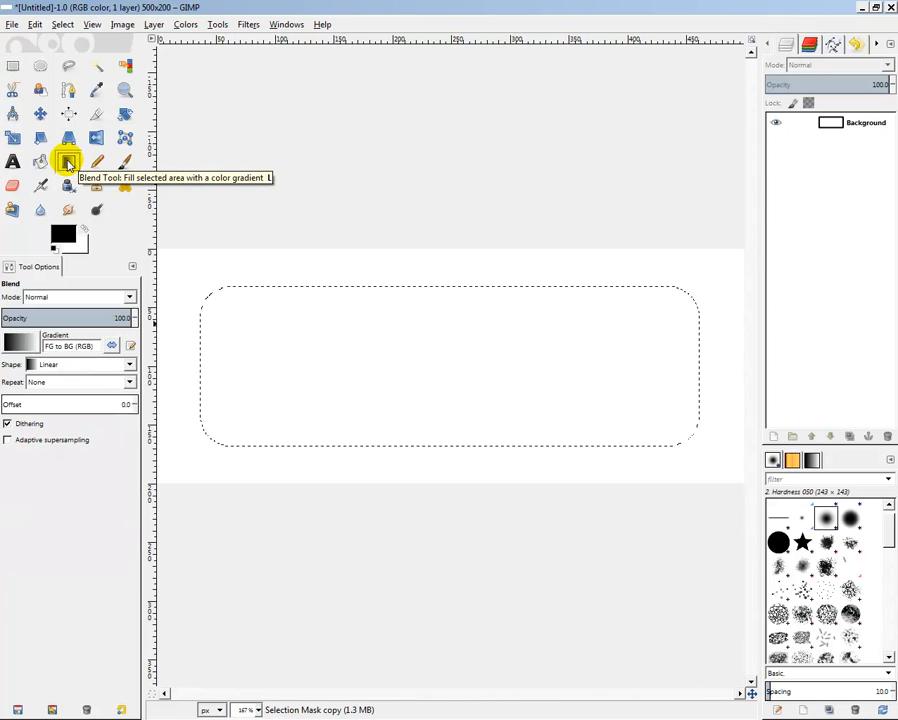
pyautogui.click(62, 234)
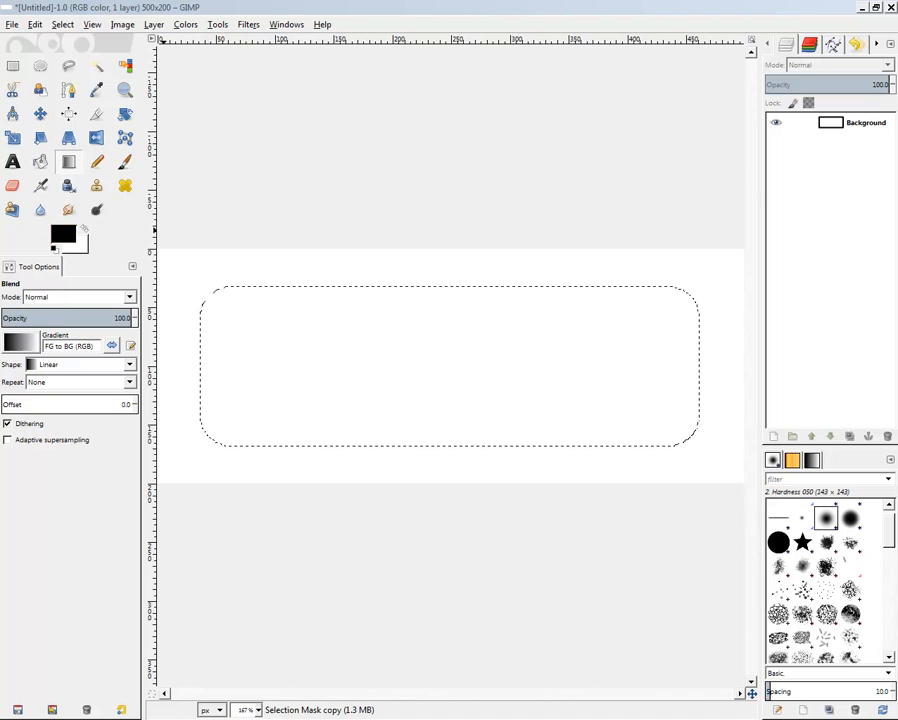
pyautogui.moveTo(450, 180); pyautogui.dragTo(398, 227)
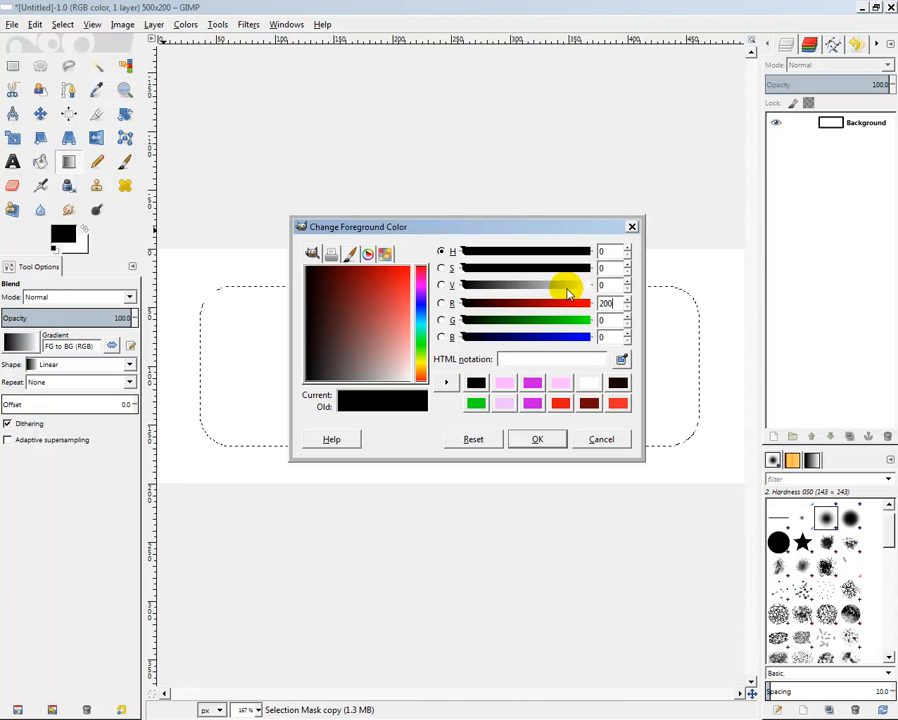
pyautogui.press('Return')
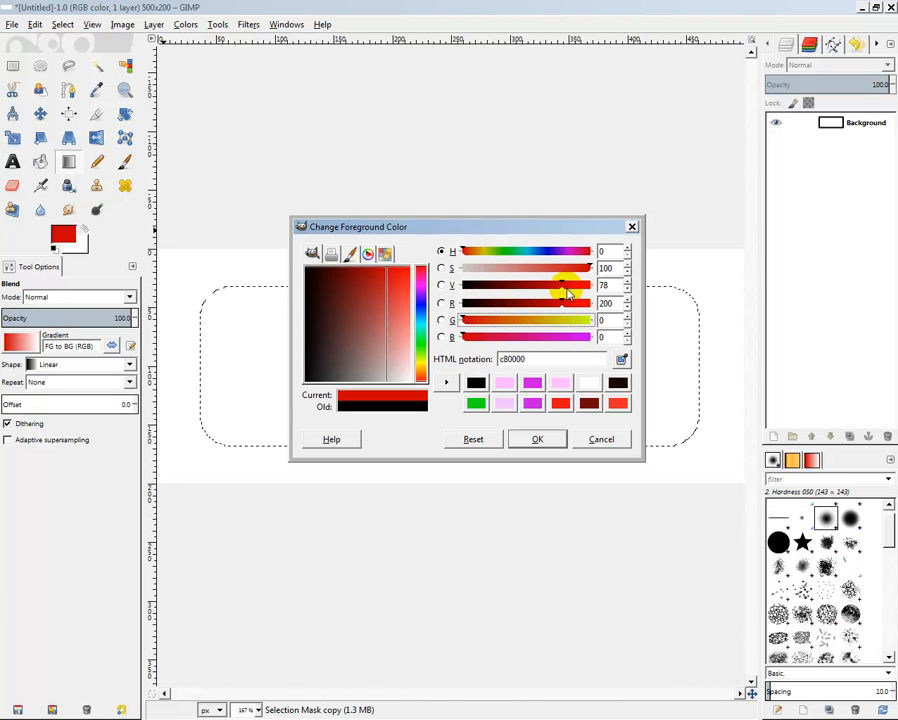
pyautogui.doubleClick(605, 320)
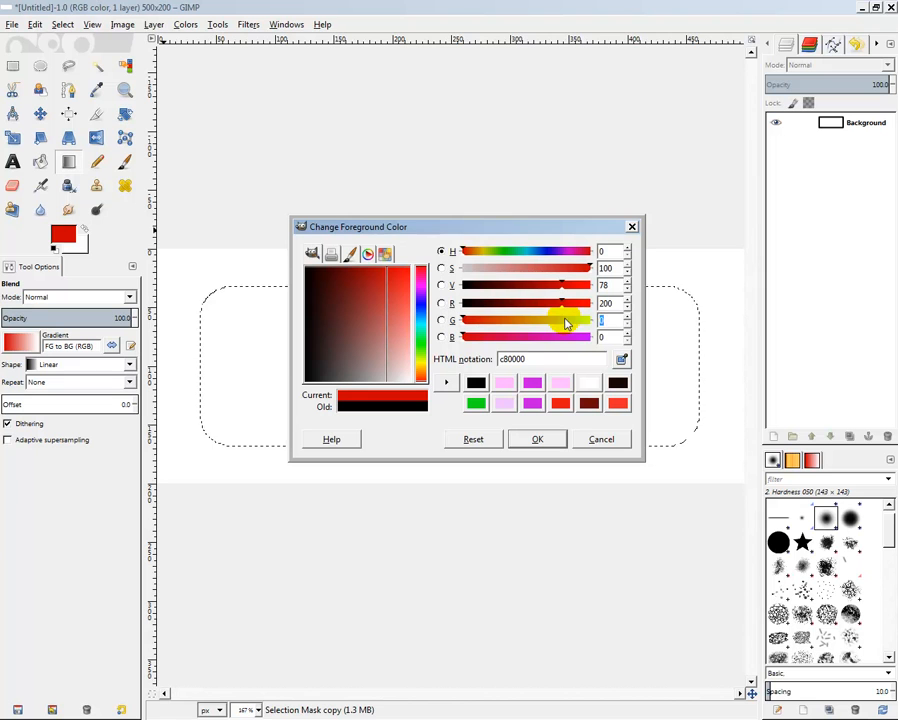
pyautogui.doubleClick(610, 337)
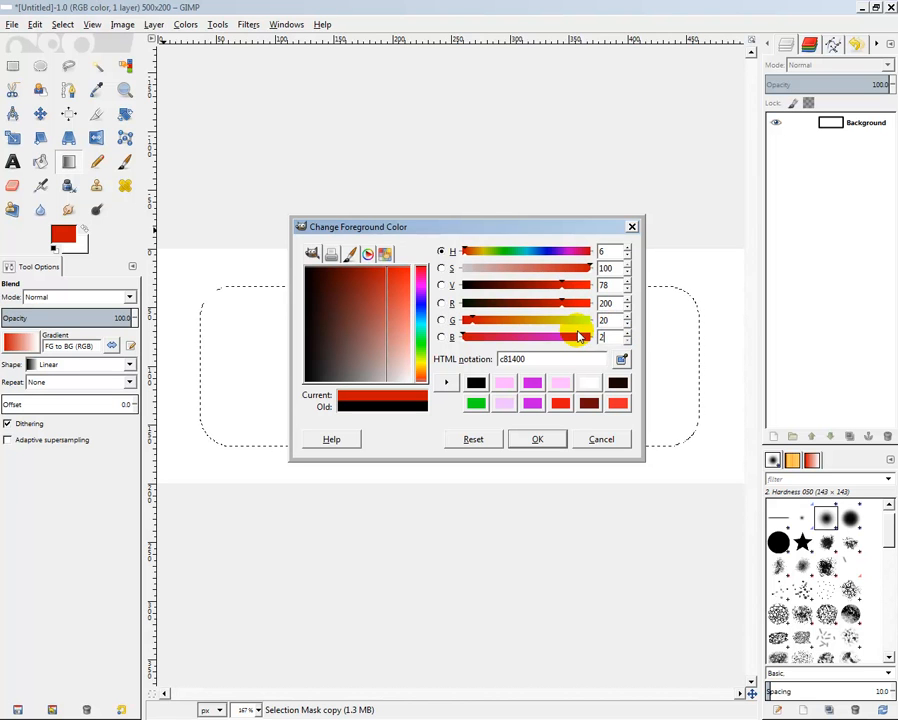
pyautogui.press('Tab')
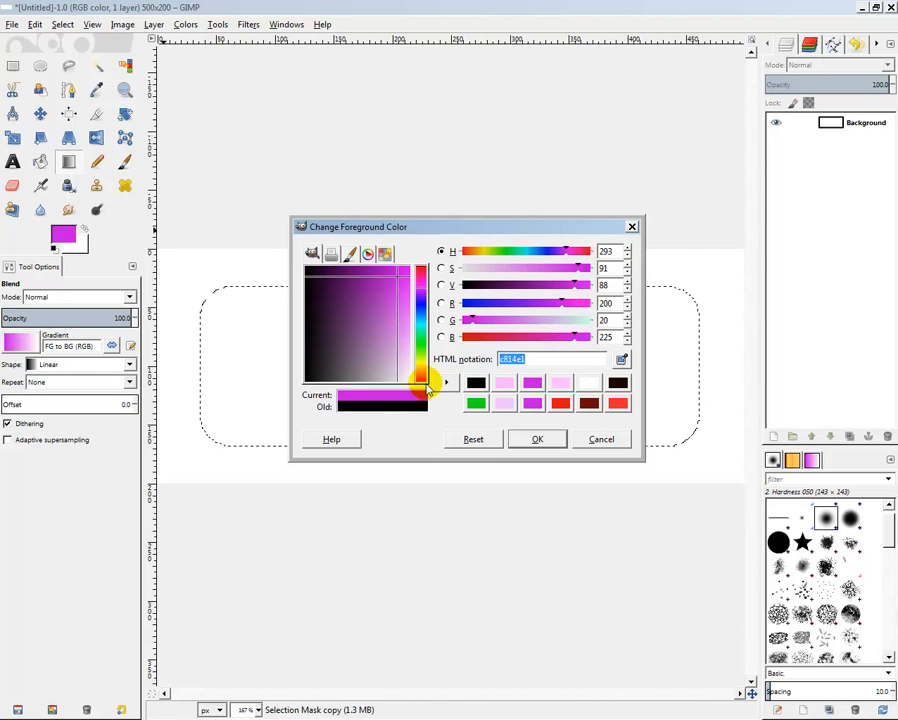
pyautogui.click(538, 441)
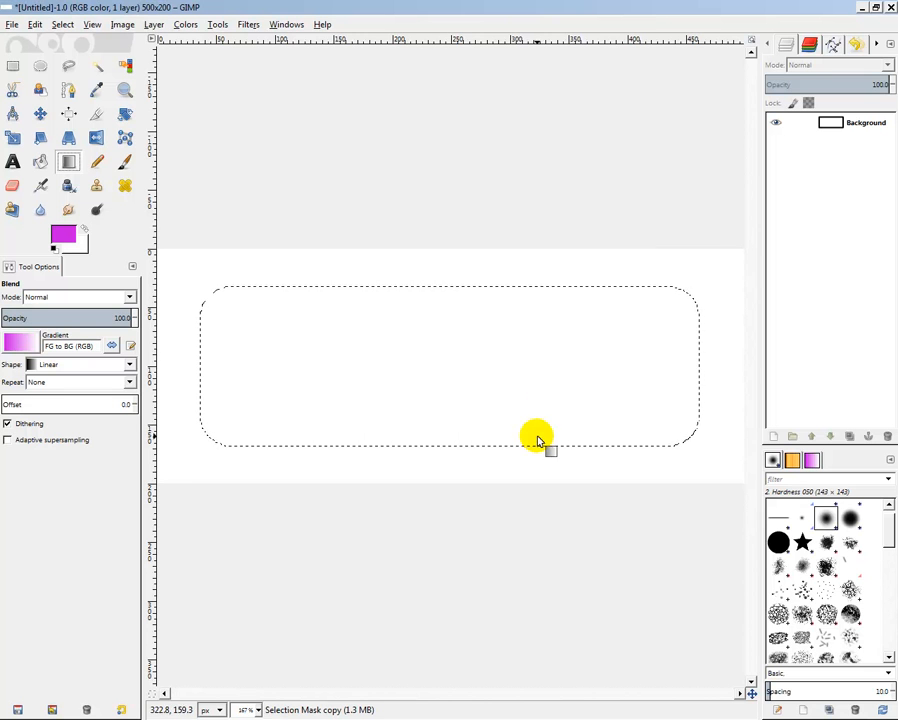
# Set the background color to a pale pinkish lilac, about ead4ea.
pyautogui.click(82, 247)
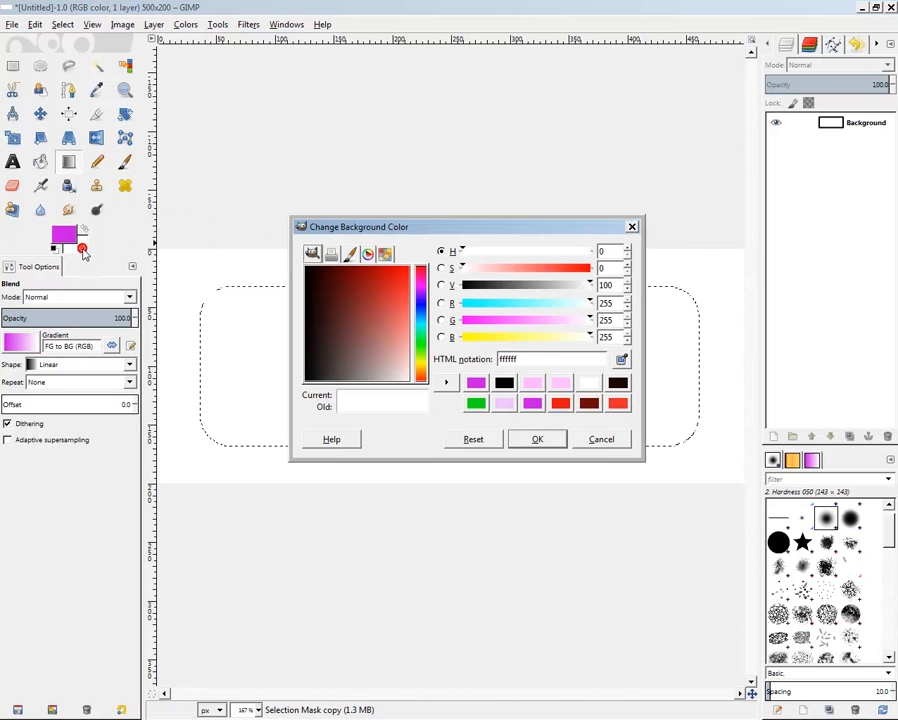
pyautogui.click(421, 286)
pyautogui.moveTo(421, 288); pyautogui.dragTo(421, 289)
pyautogui.click(402, 365)
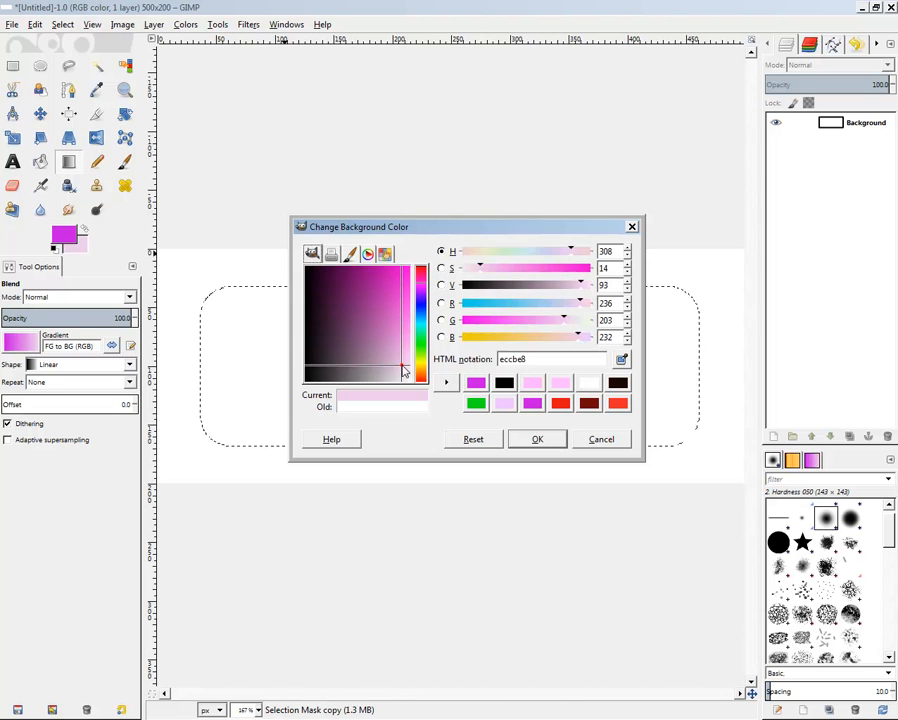
pyautogui.moveTo(402, 370)
pyautogui.mouseDown()
pyautogui.moveTo(393, 365)
pyautogui.moveTo(399, 369)
pyautogui.mouseUp()
pyautogui.click(420, 286)
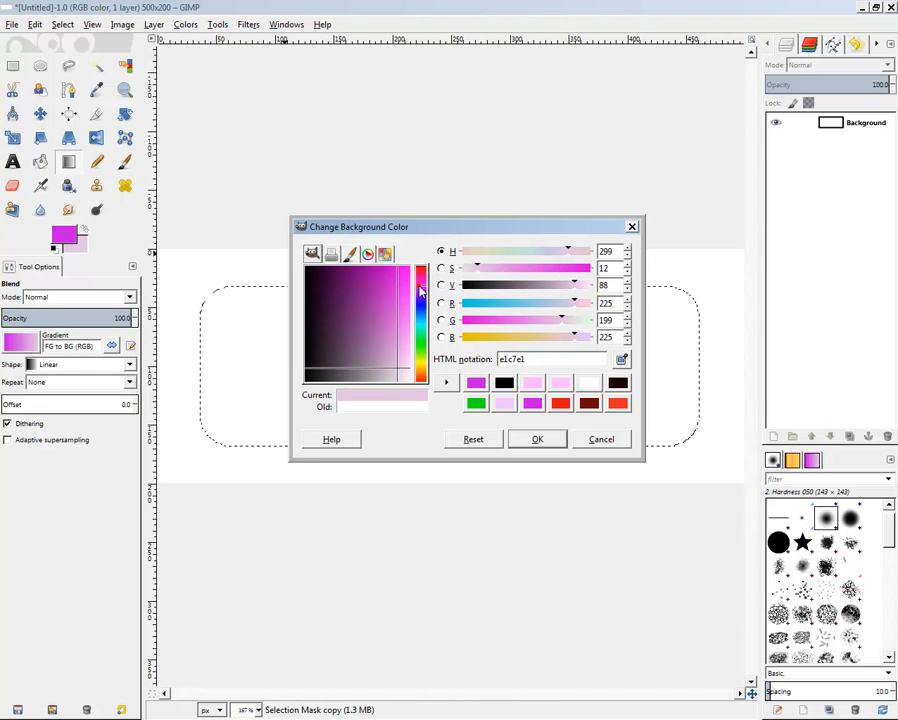
pyautogui.moveTo(400, 365); pyautogui.dragTo(401, 372)
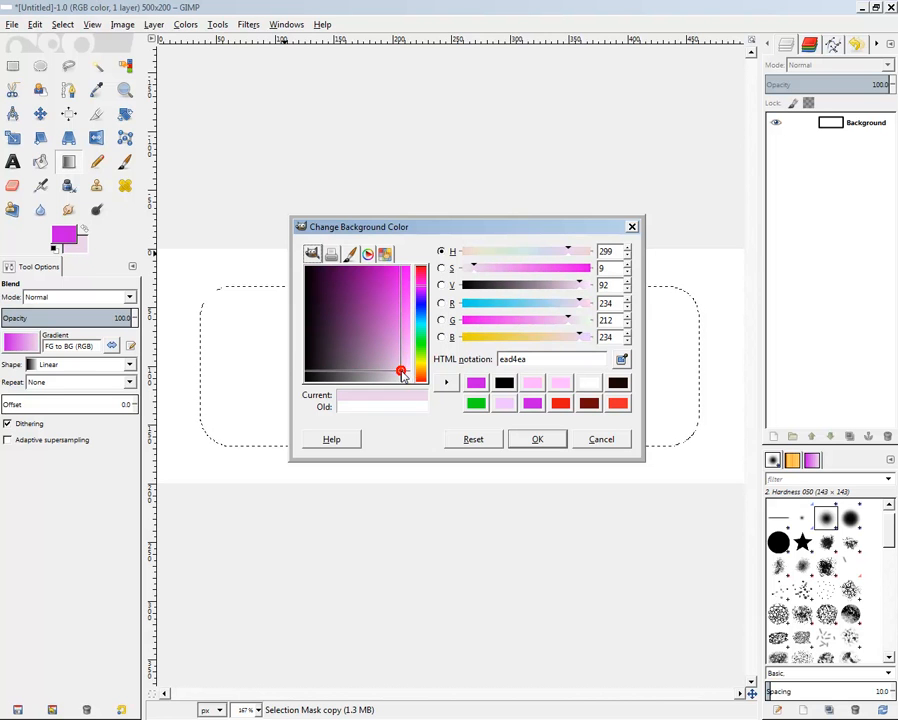
pyautogui.click(533, 437)
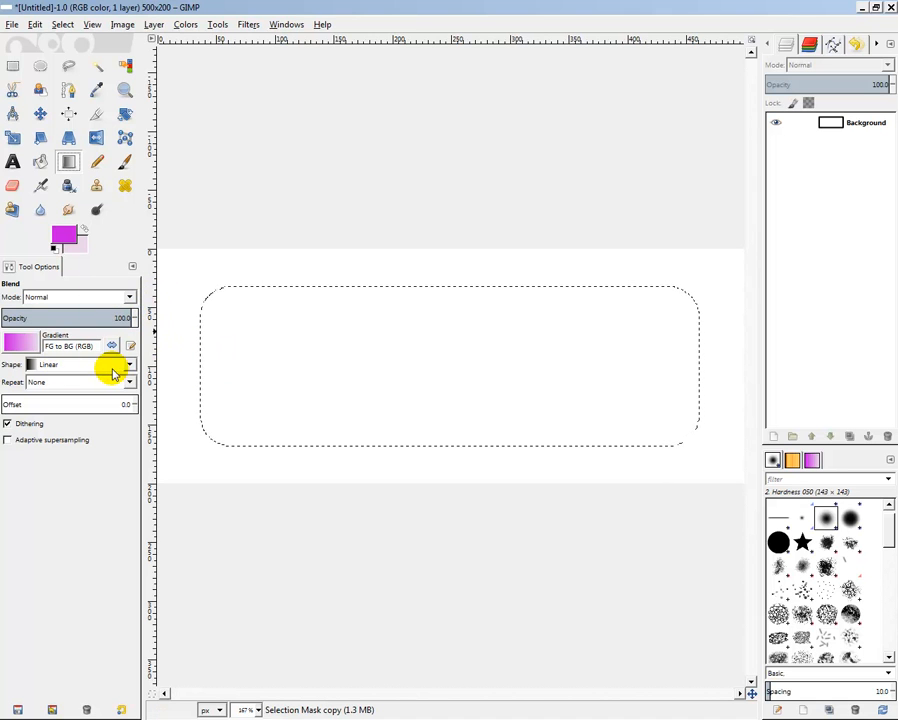
pyautogui.moveTo(171, 366); pyautogui.dragTo(729, 356)
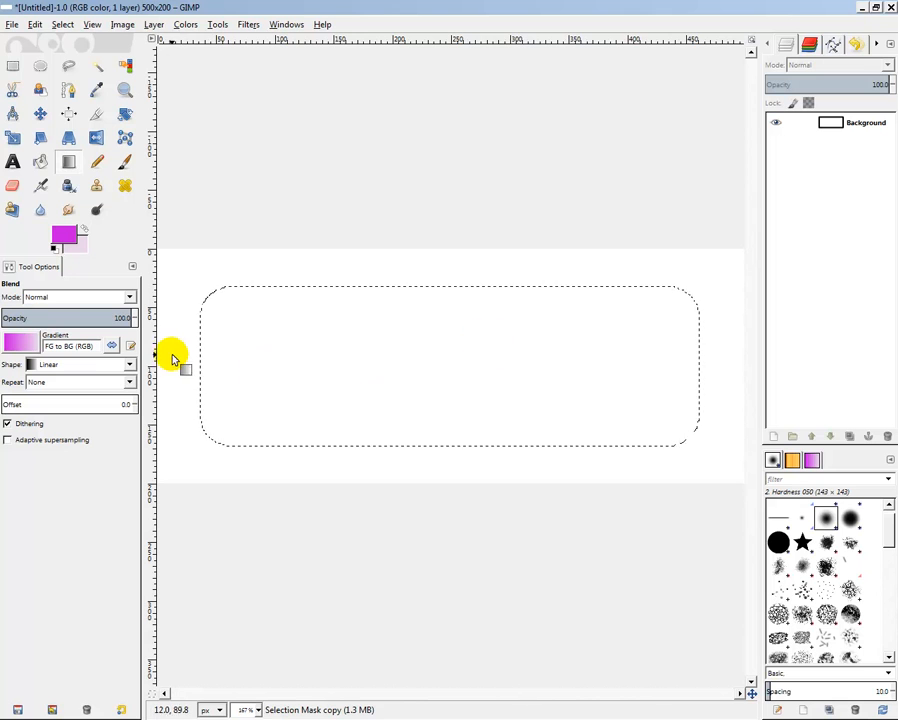
pyautogui.moveTo(176, 362); pyautogui.dragTo(716, 368)
pyautogui.moveTo(172, 362); pyautogui.dragTo(720, 363)
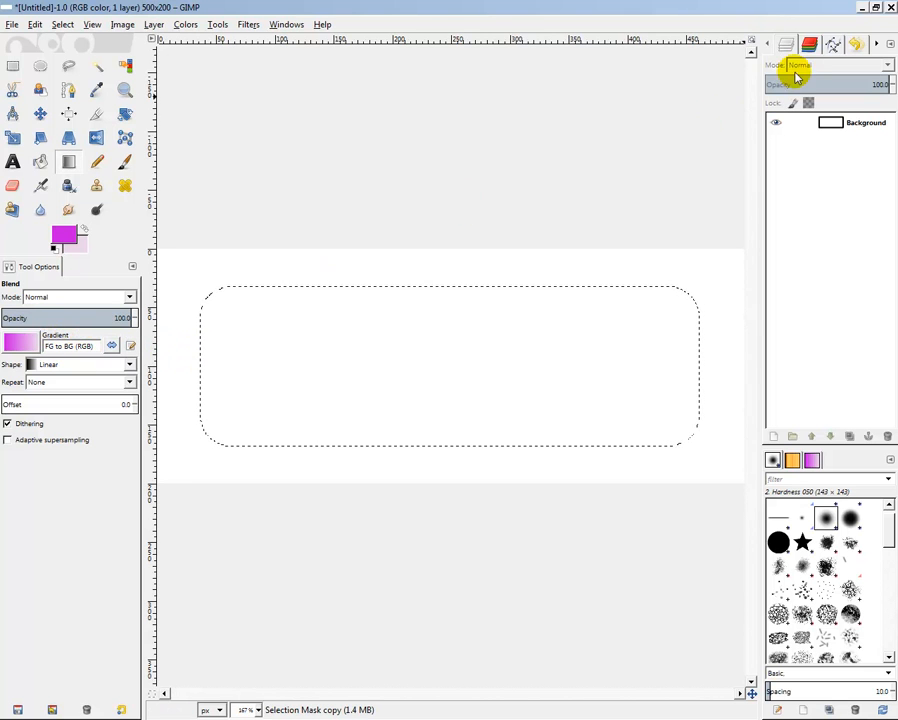
# Activate the Background layer and fill the rounded selection with a horizontal linear foreground-to-background gradient, purple at the left end.
pyautogui.click(832, 125)
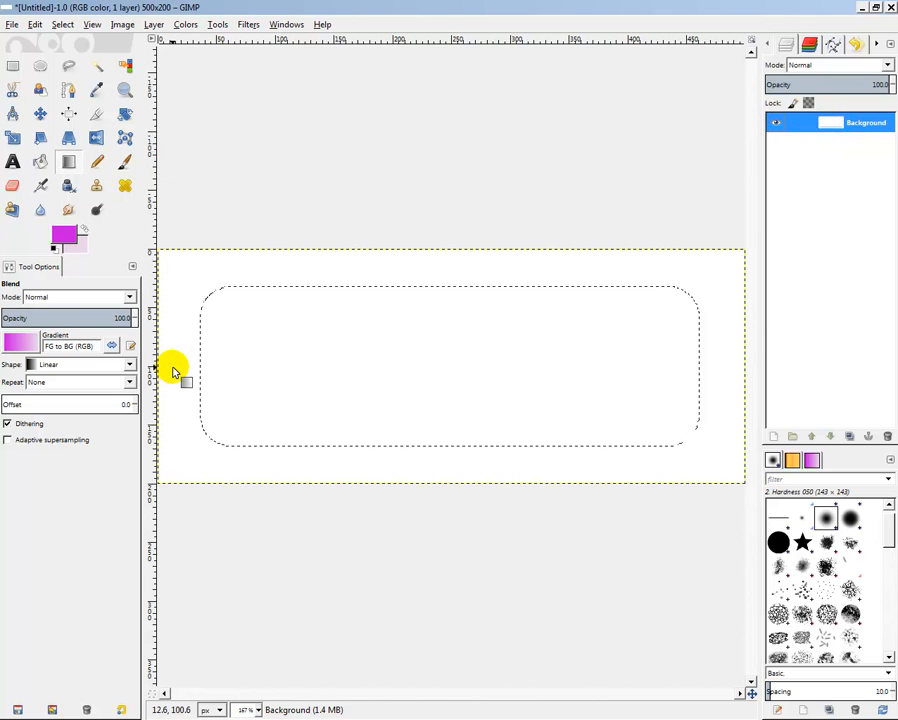
pyautogui.moveTo(172, 367); pyautogui.dragTo(674, 367)
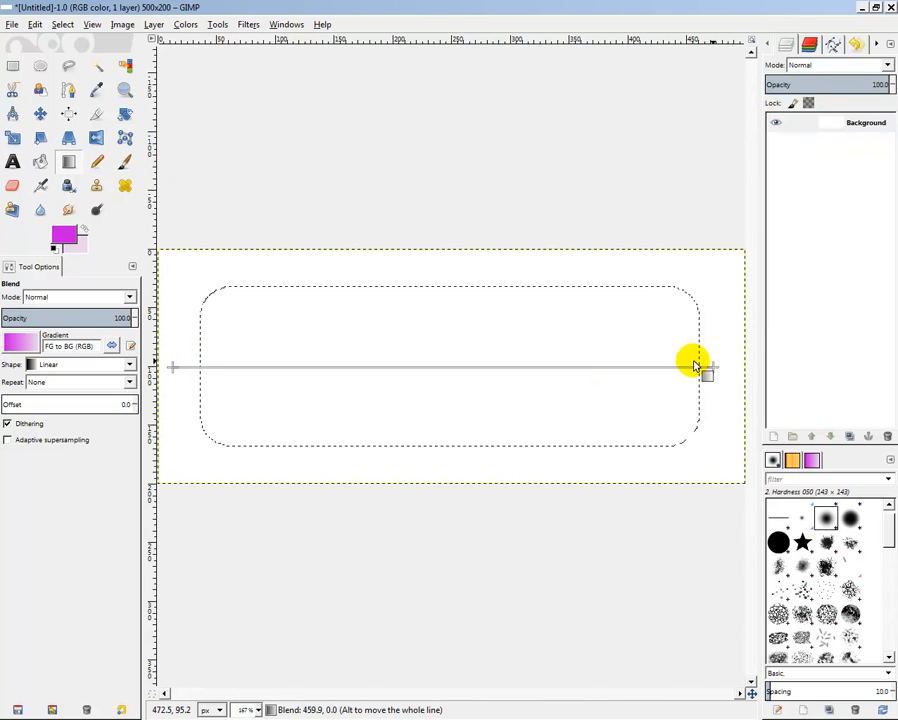
pyautogui.moveTo(728, 366); pyautogui.dragTo(728, 366)
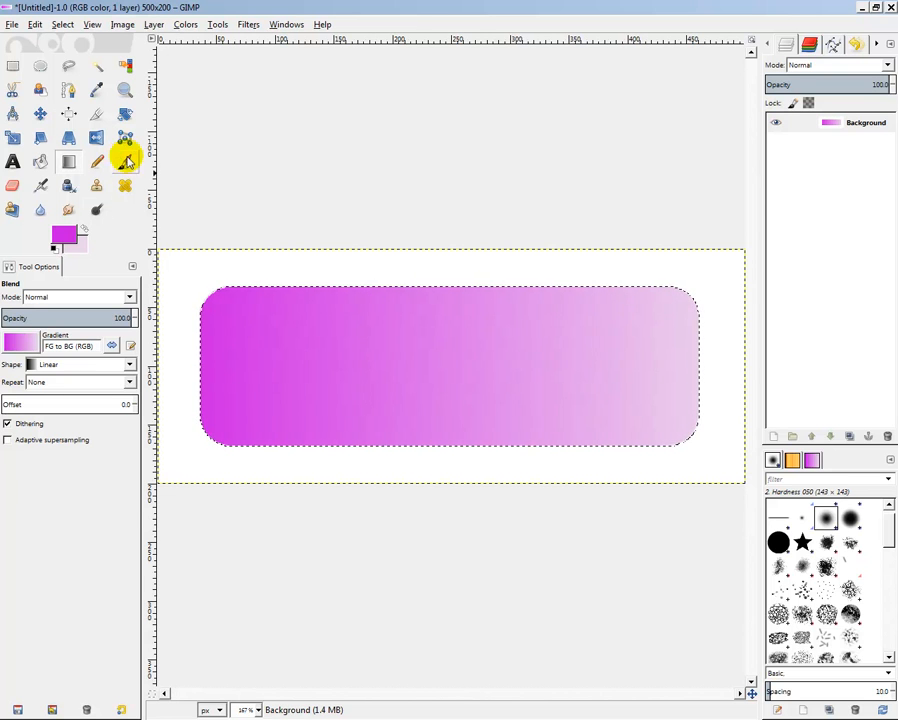
# Choose the Text tool with the Verdana Bold font at a size of 40 px.
pyautogui.click(10, 162)
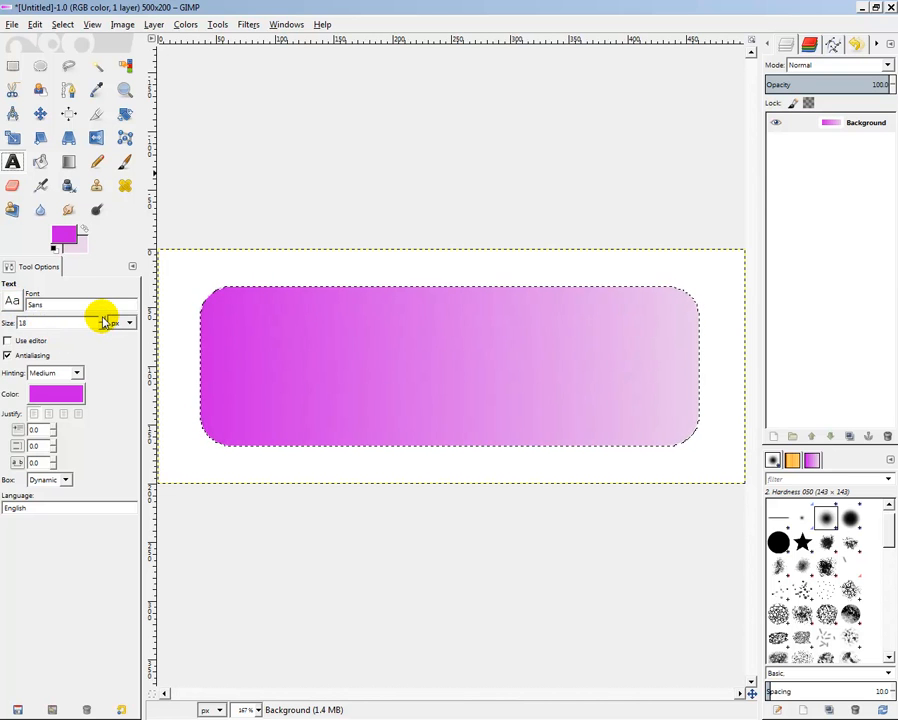
pyautogui.click(70, 323)
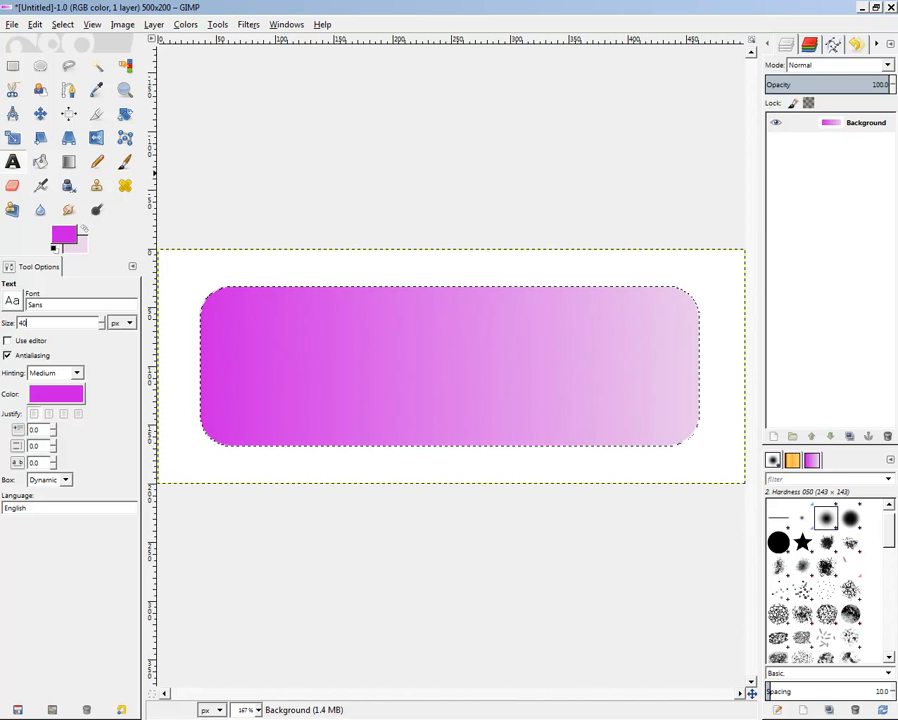
pyautogui.click(10, 300)
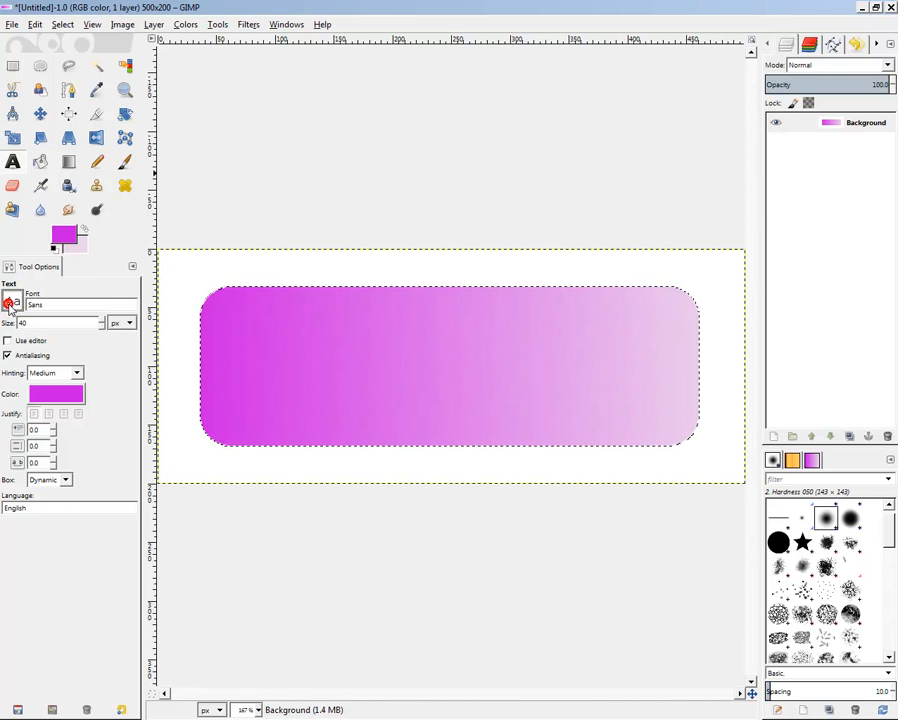
pyautogui.scroll(-6, 120, 447)
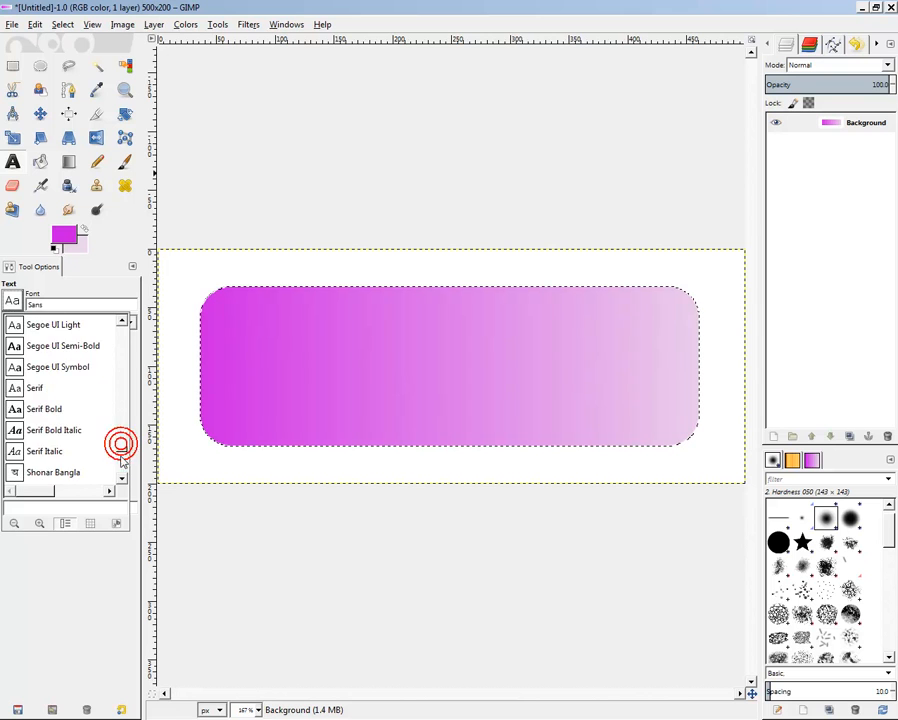
pyautogui.scroll(-4, 120, 465)
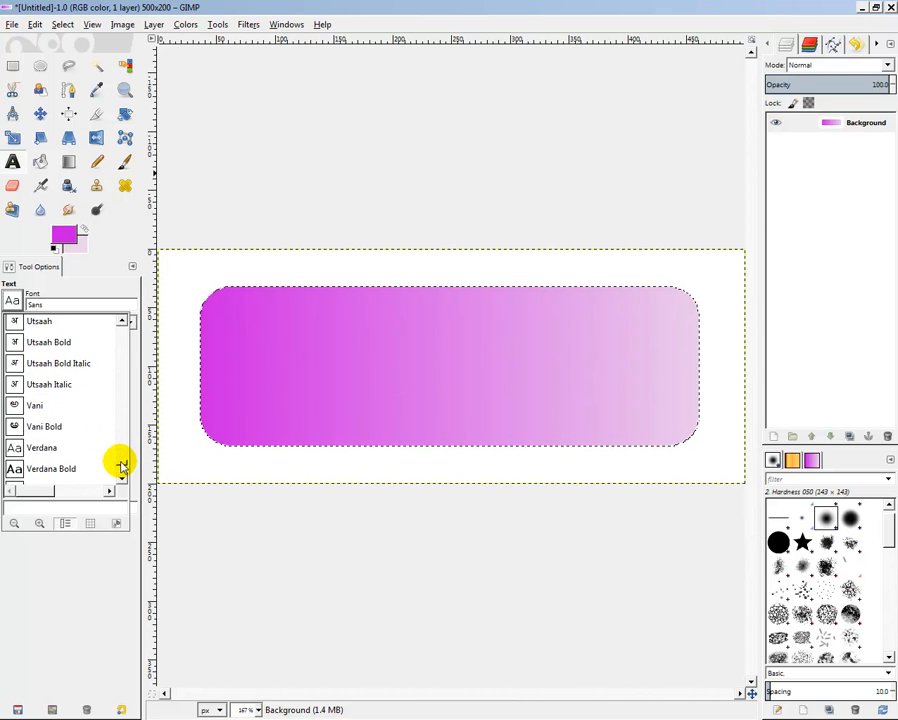
pyautogui.click(54, 466)
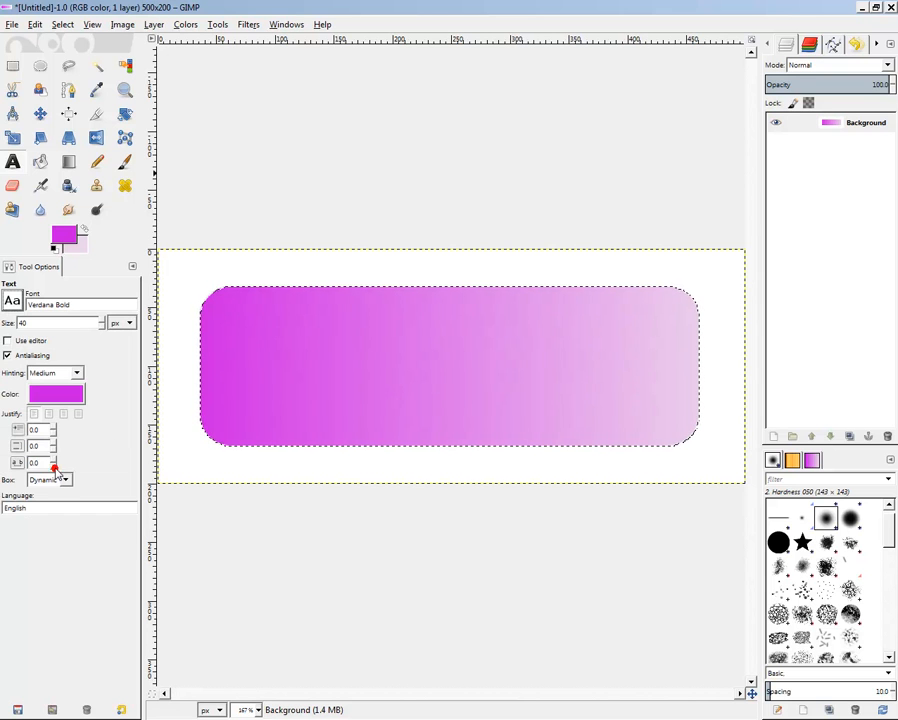
# Set the text color to black, 000000.
pyautogui.click(55, 395)
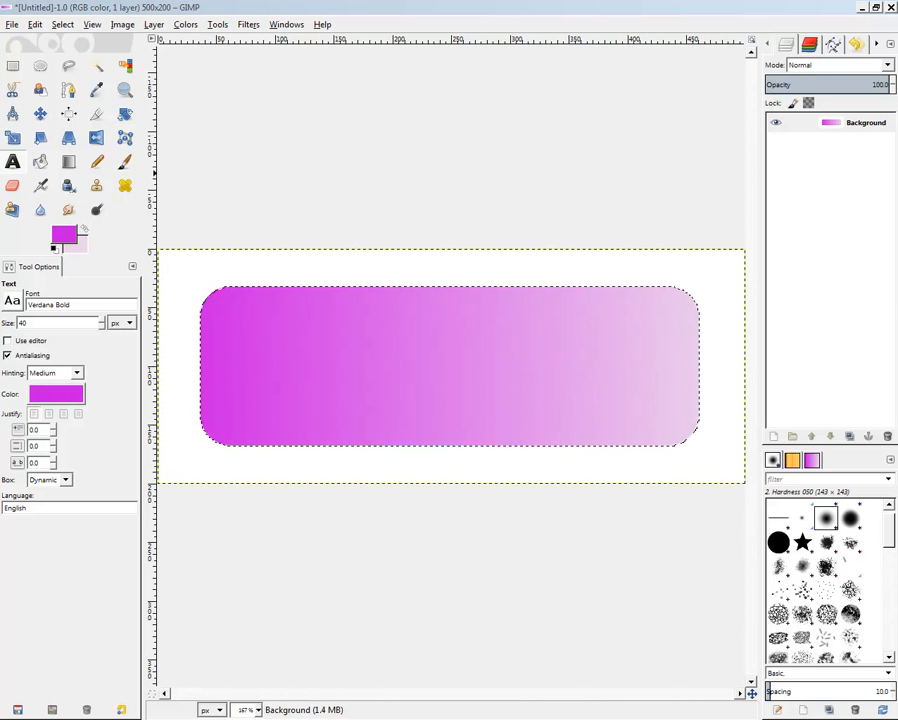
pyautogui.moveTo(0, 98); pyautogui.dragTo(392, 45)
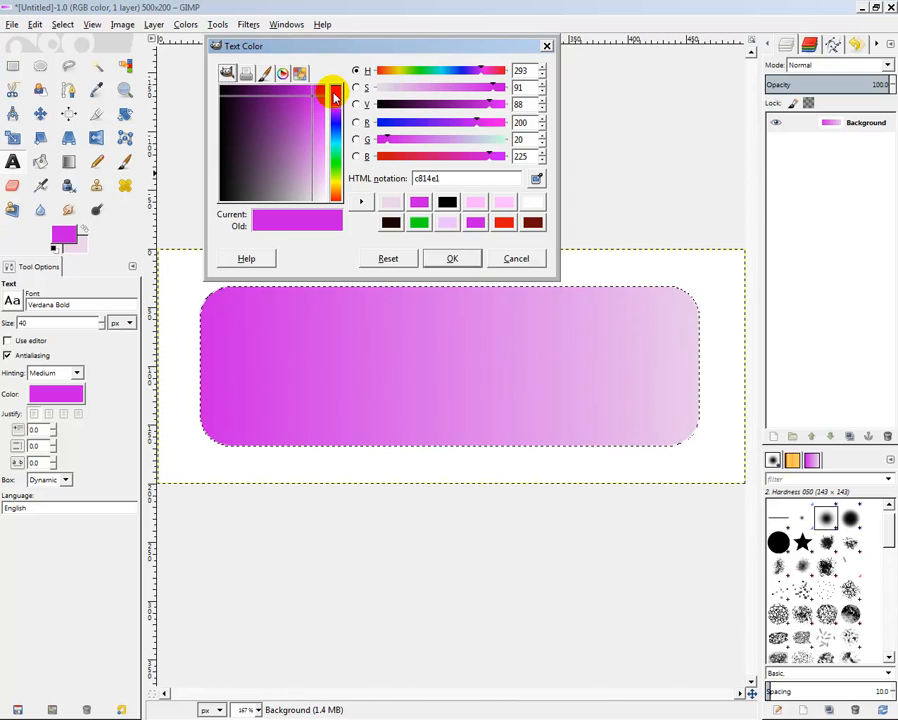
pyautogui.moveTo(316, 106); pyautogui.dragTo(193, 103)
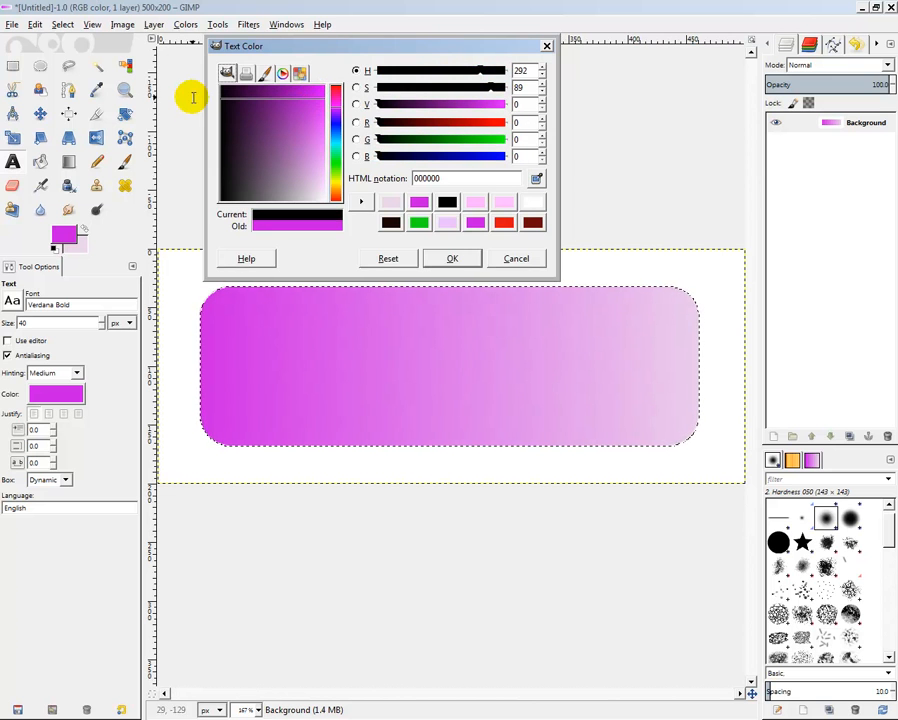
pyautogui.click(453, 259)
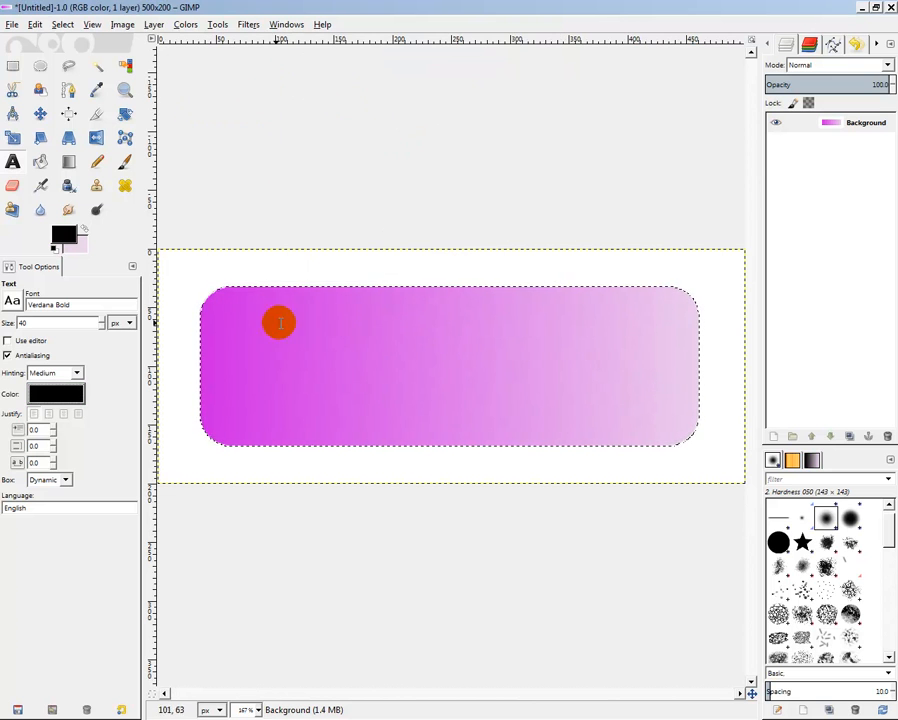
# Add the text "Dia Dhaoibh" inside the rounded rectangle, starting near its left end.
pyautogui.click(240, 333)
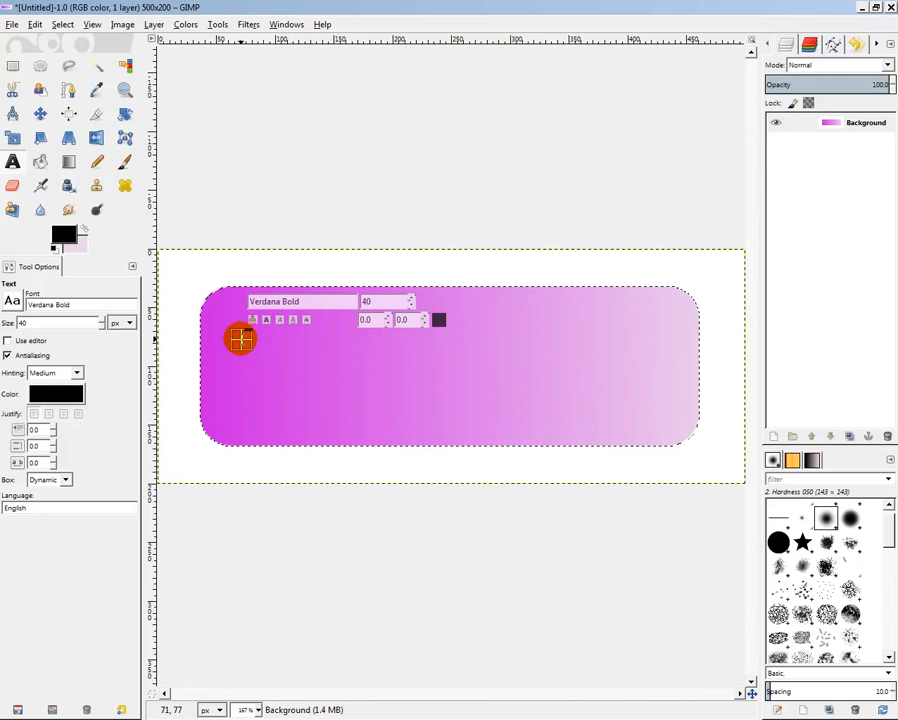
pyautogui.write('Dia')
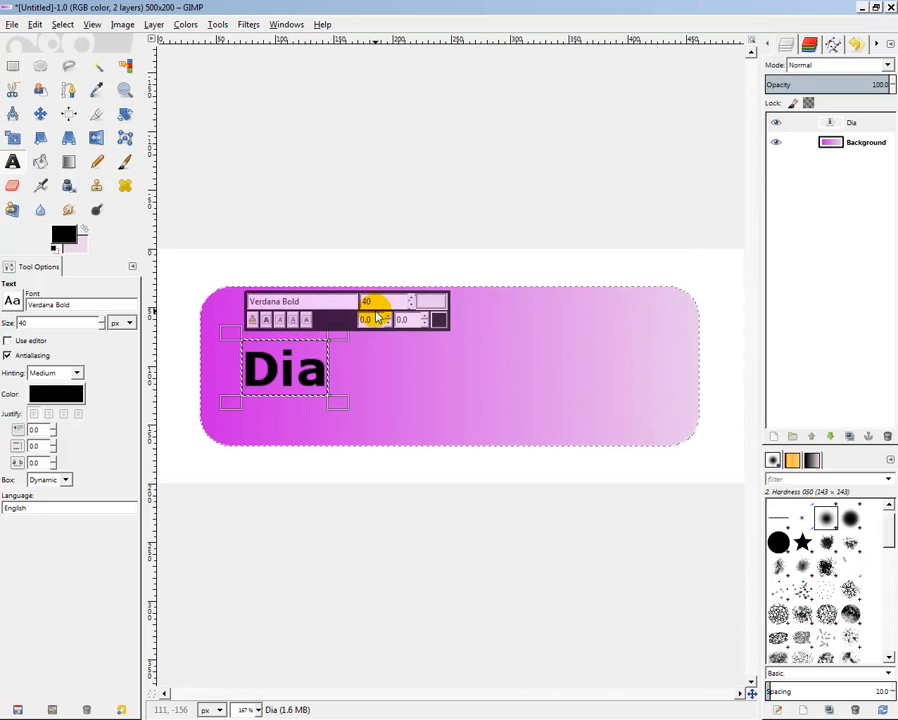
pyautogui.write(' Dhaoibh')
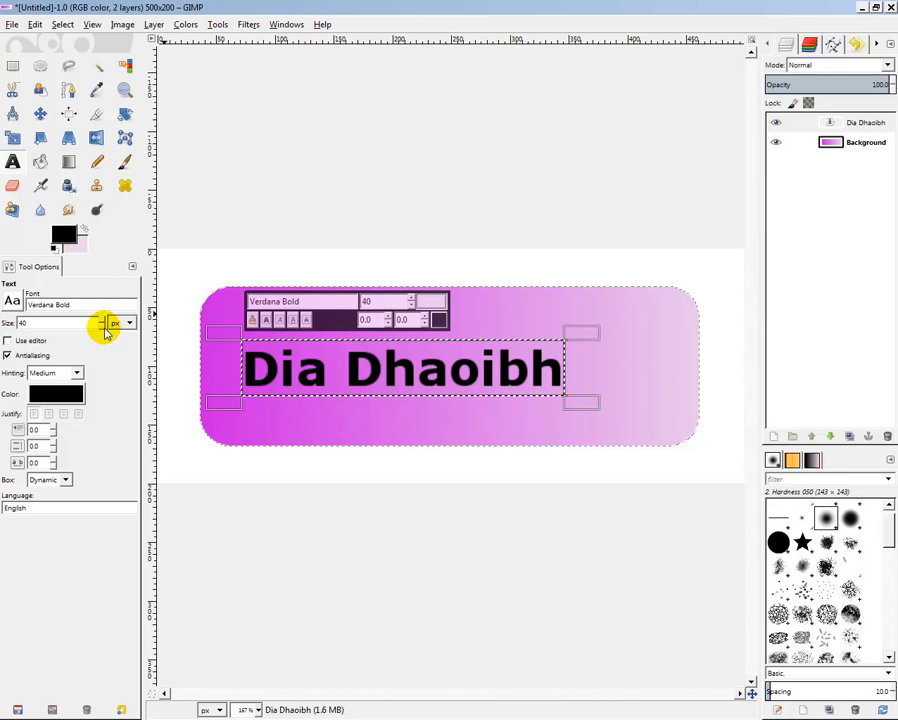
# Enlarge the "Dia Dhaoibh" text to 60 px.
pyautogui.doubleClick(59, 322)
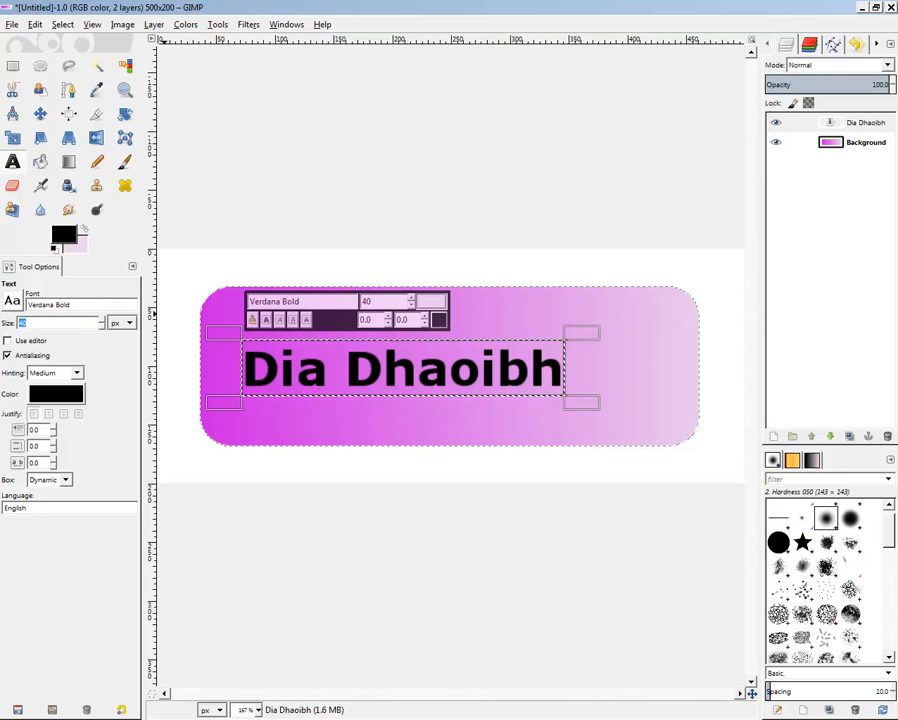
pyautogui.write('60')
pyautogui.click(363, 384)
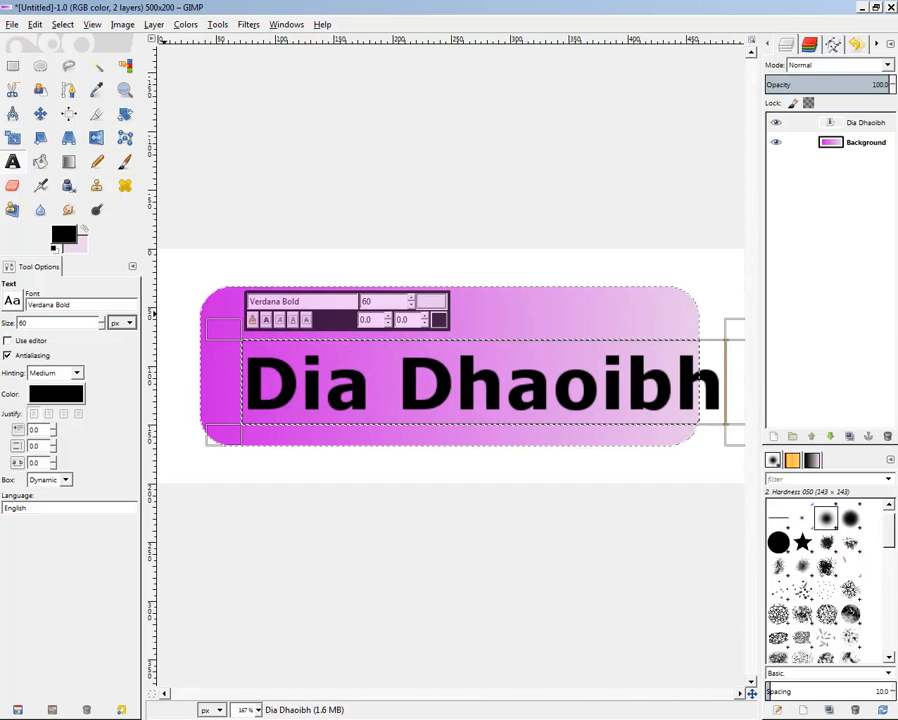
pyautogui.click(318, 359)
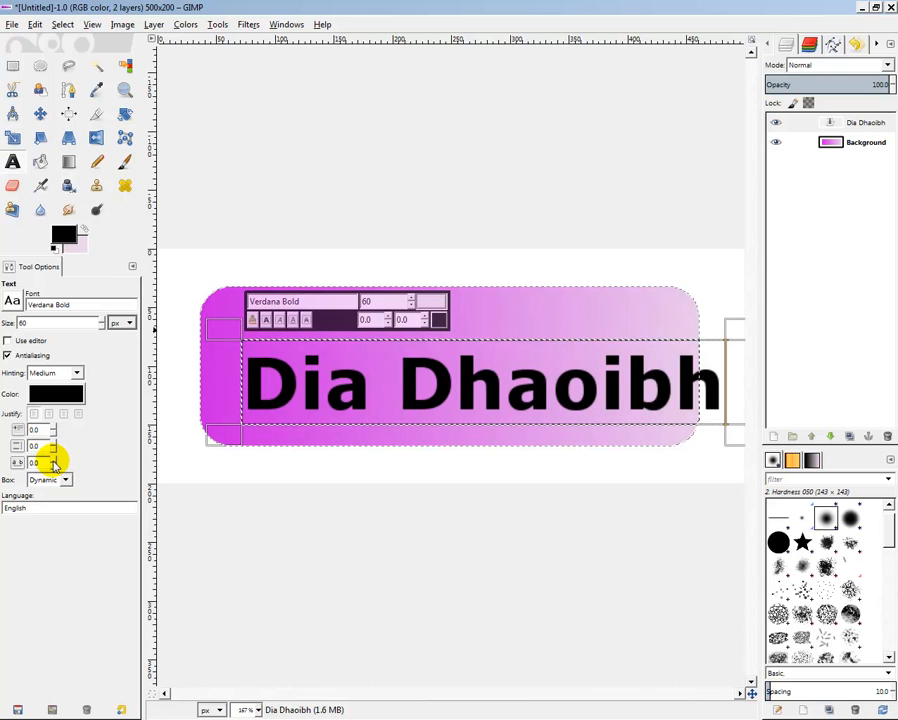
# Tighten the text's letter spacing to -3.0 and move the text to the middle of the rounded rectangle.
pyautogui.click(53, 466)
pyautogui.click(53, 466)
pyautogui.click(53, 461)
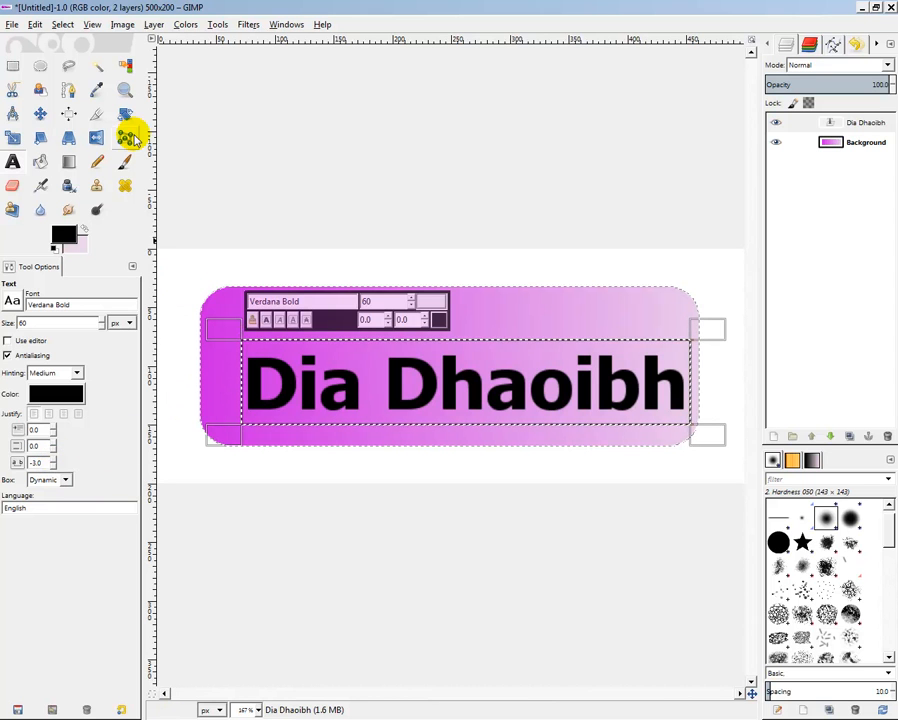
pyautogui.click(40, 113)
pyautogui.moveTo(279, 368); pyautogui.dragTo(261, 357)
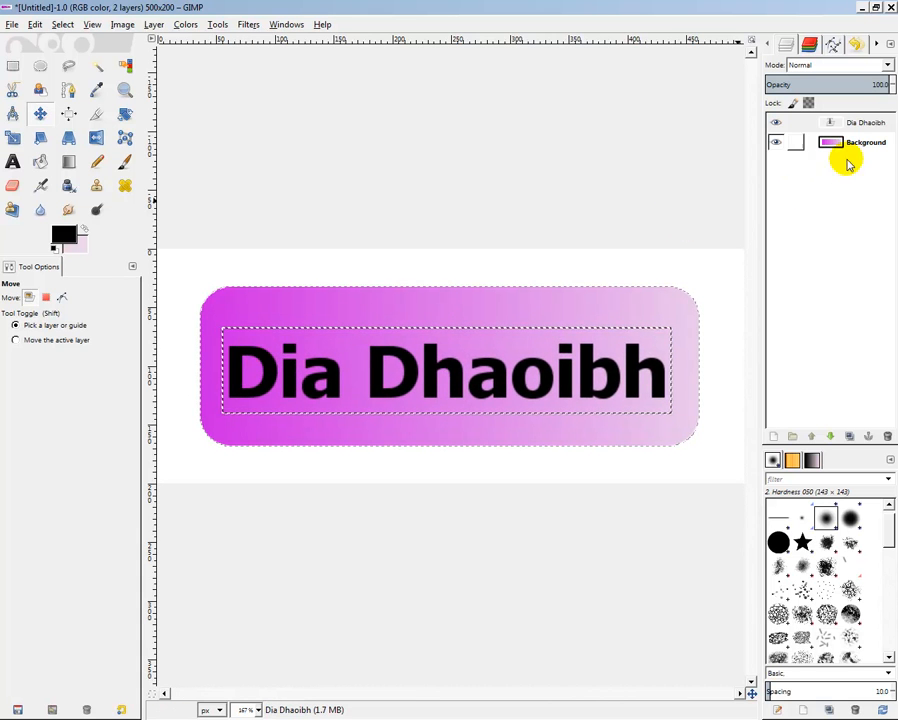
# Add a new transparent 500 × 200 px layer above the Dia Dhaoibh text layer.
pyautogui.click(866, 121)
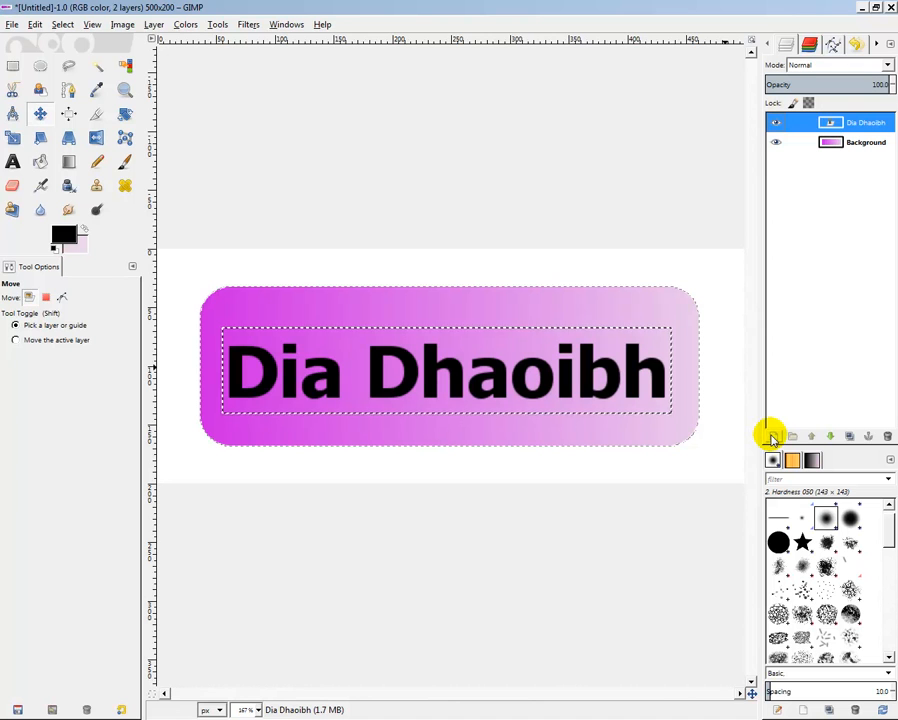
pyautogui.click(772, 438)
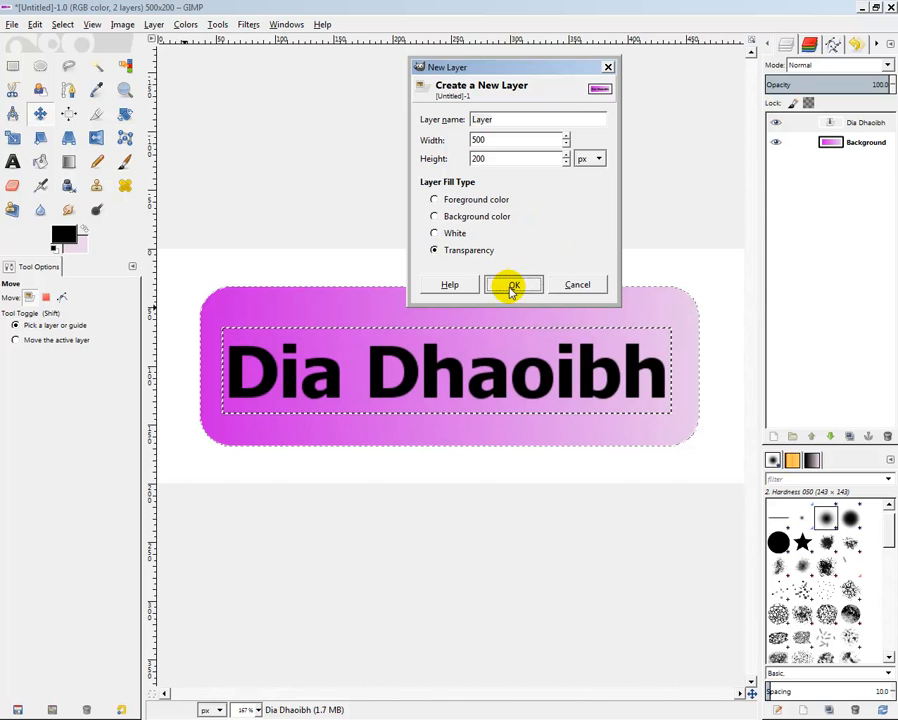
pyautogui.click(511, 286)
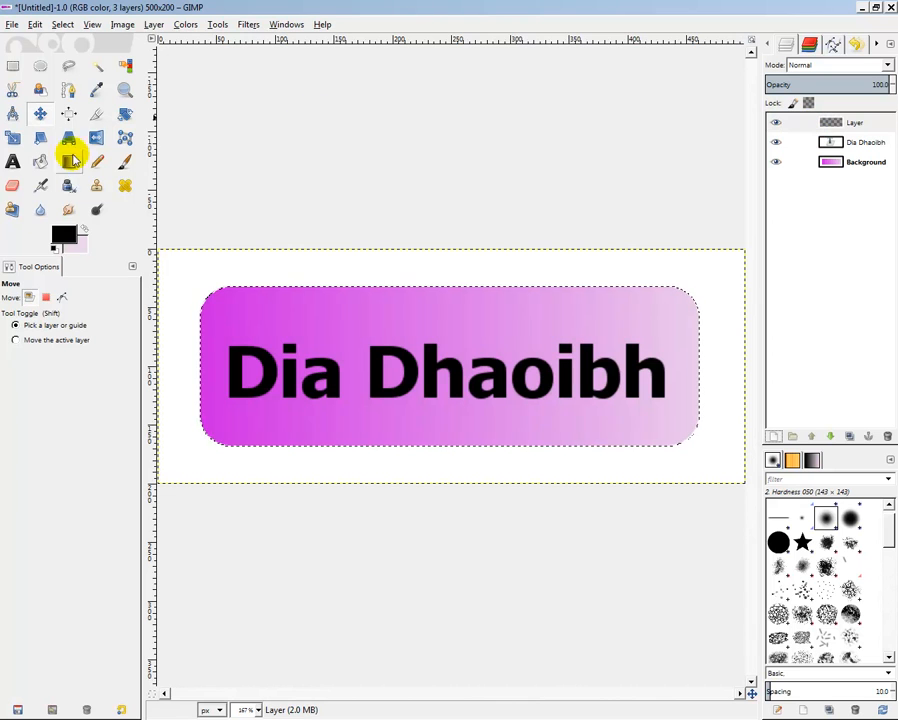
# Set the foreground color to white, ffffff.
pyautogui.click(57, 238)
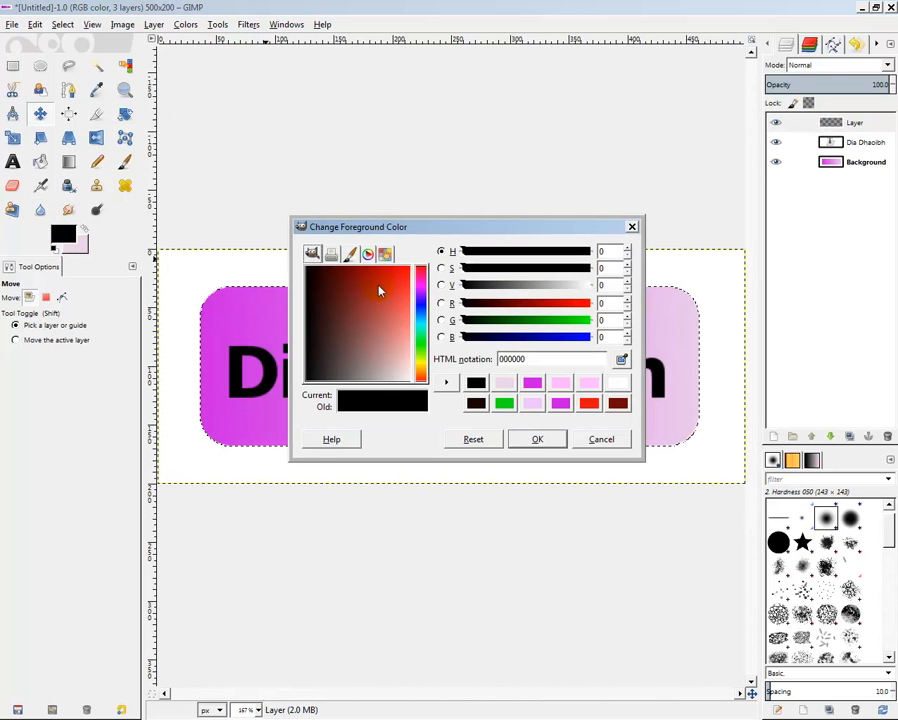
pyautogui.click(408, 382)
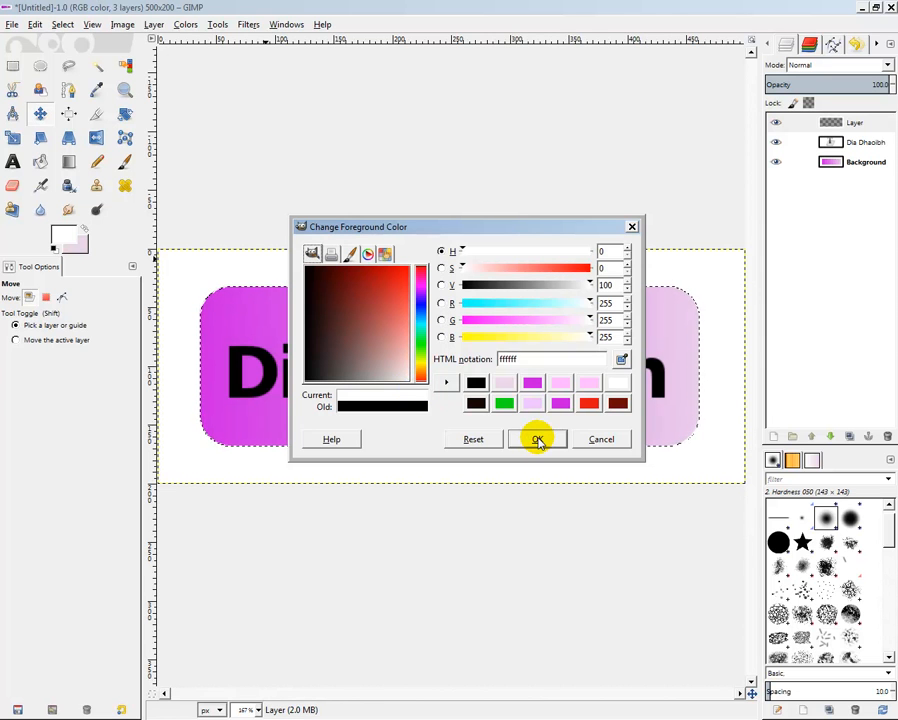
pyautogui.click(538, 441)
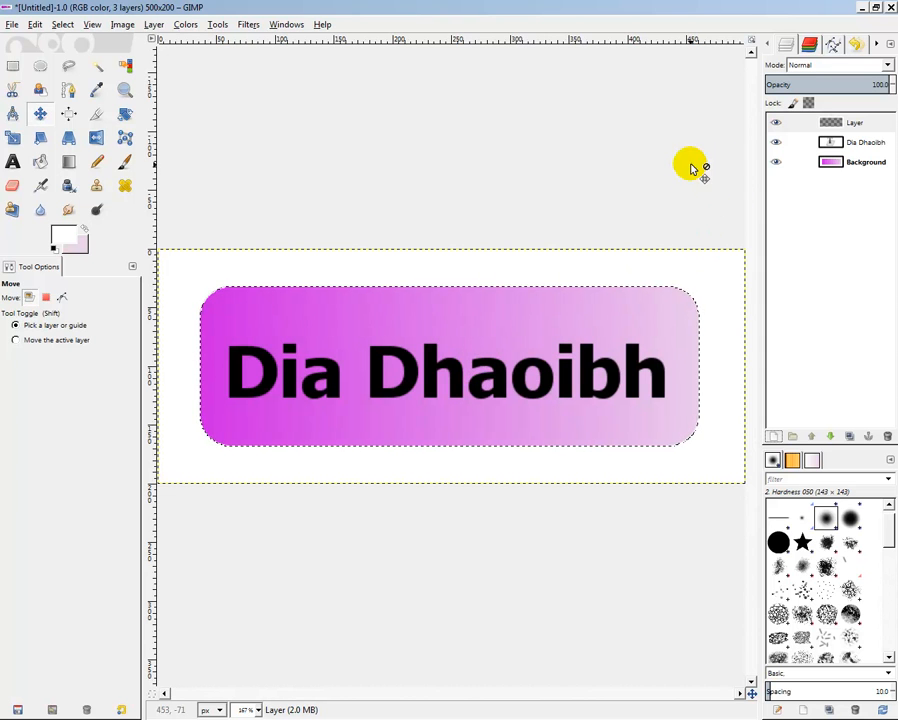
# Create a selection of the letter shapes from the alpha of the Dia Dhaoibh text layer.
pyautogui.click(851, 145)
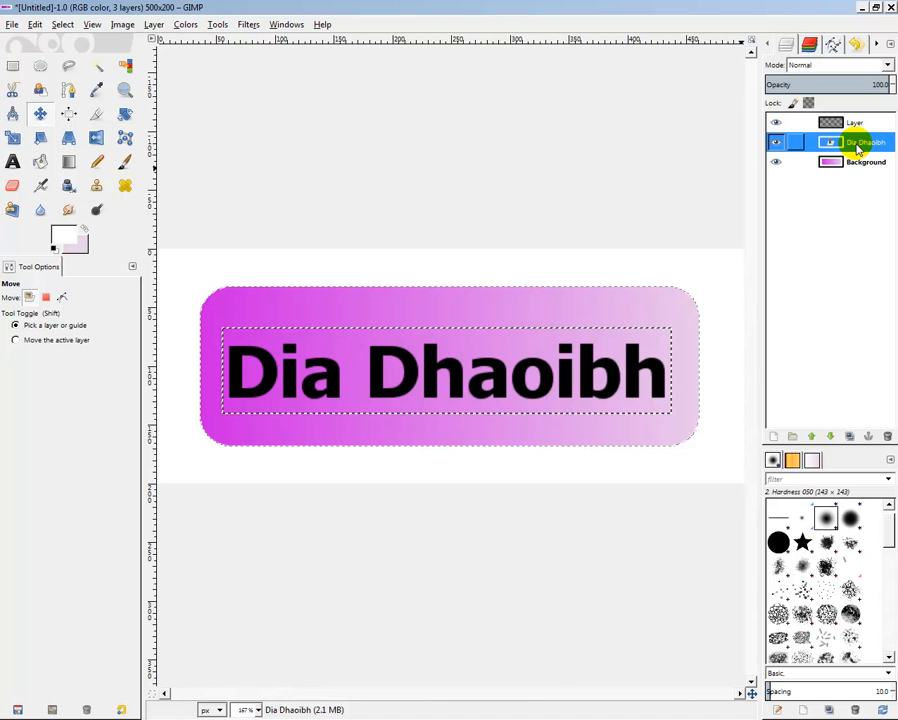
pyautogui.rightClick(857, 149)
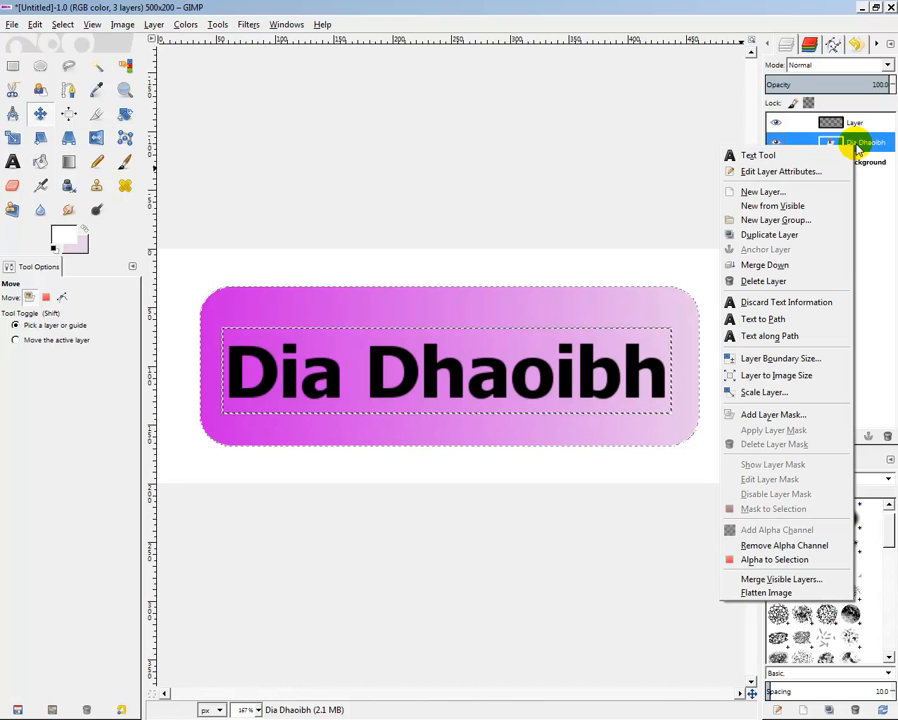
pyautogui.click(800, 561)
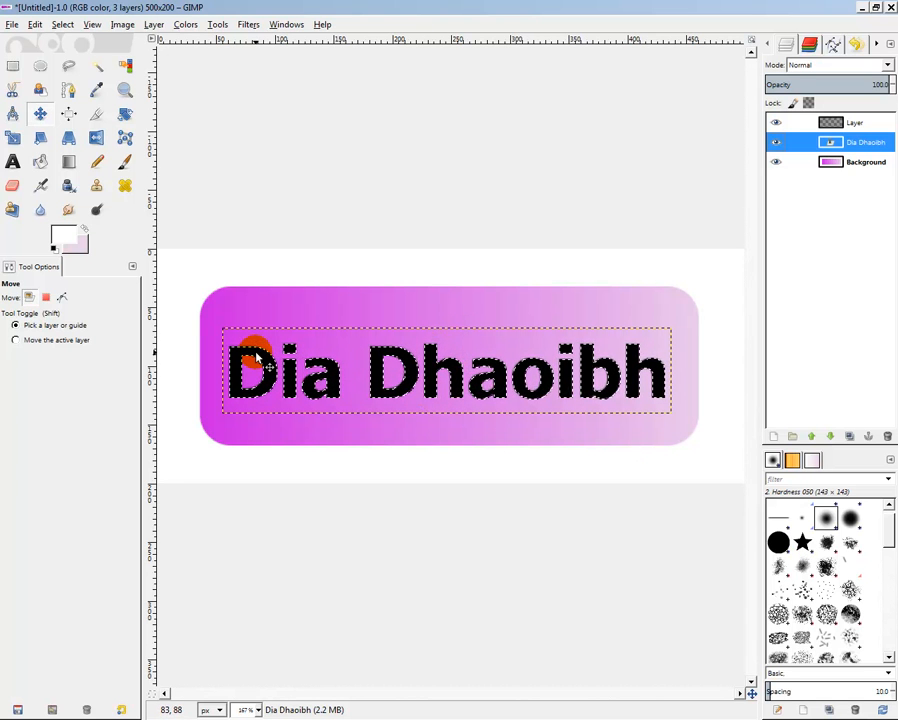
# Grow the letter-shaped selection by 2 px.
pyautogui.click(63, 25)
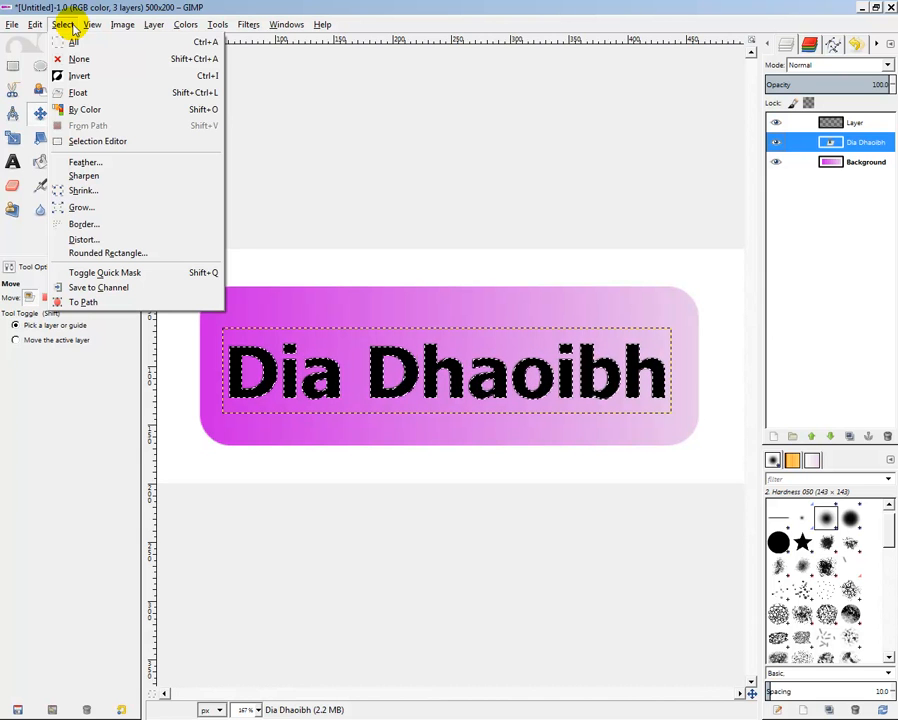
pyautogui.click(102, 208)
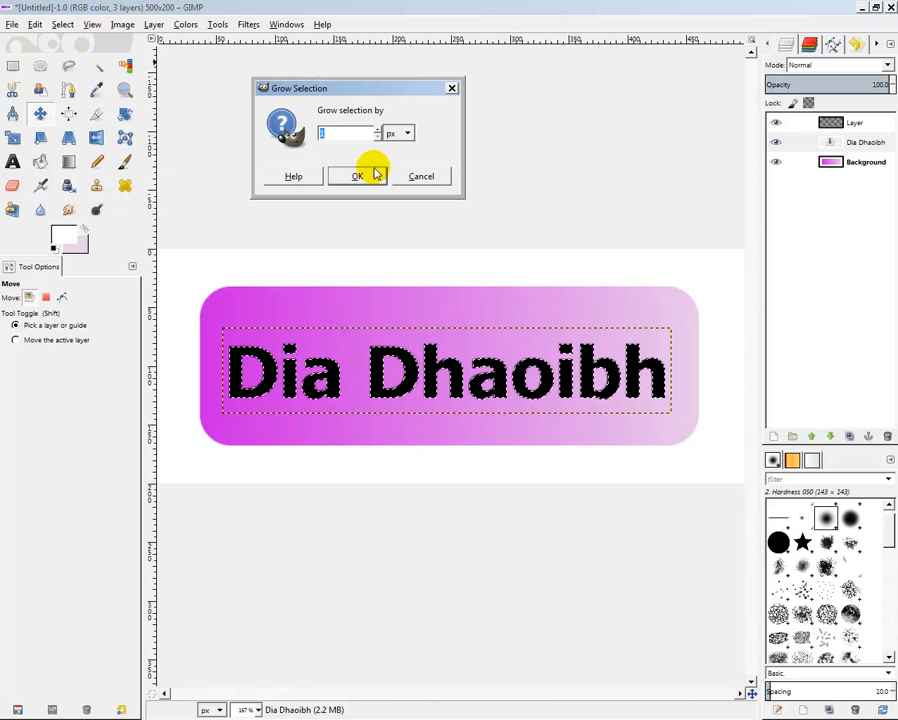
pyautogui.click(377, 129)
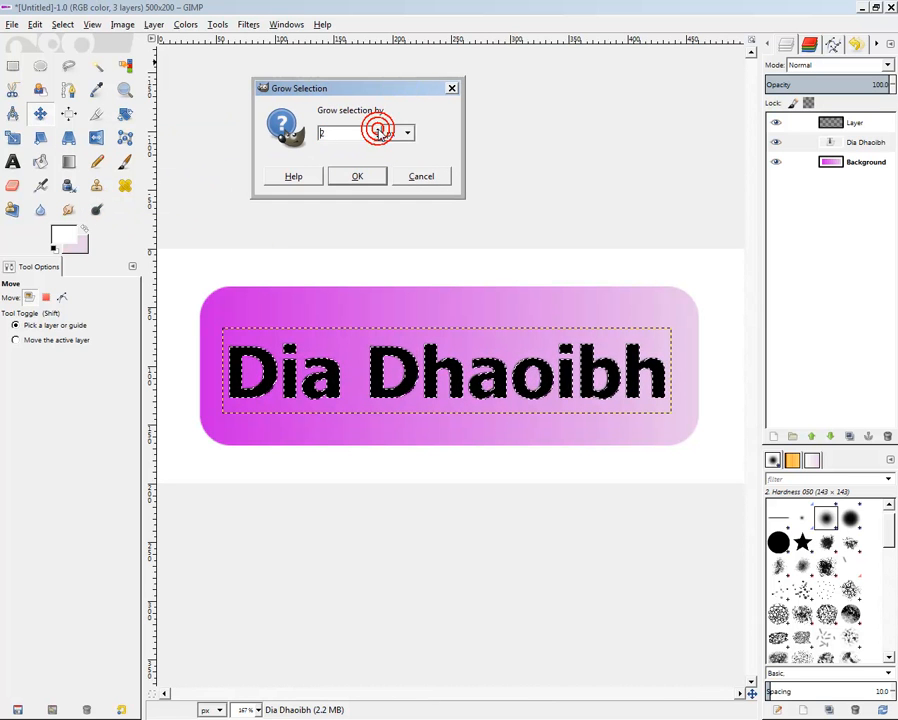
pyautogui.click(355, 177)
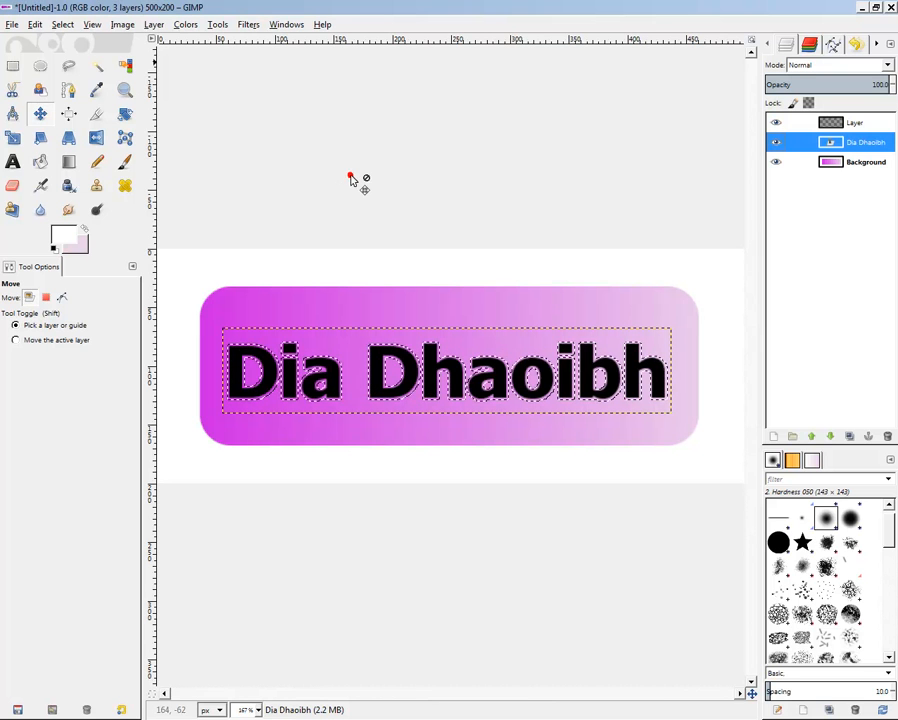
# Rename the empty layer Culra Bán and fill the grown letter selection on it with the white foreground color using Bucket Fill.
pyautogui.click(835, 122)
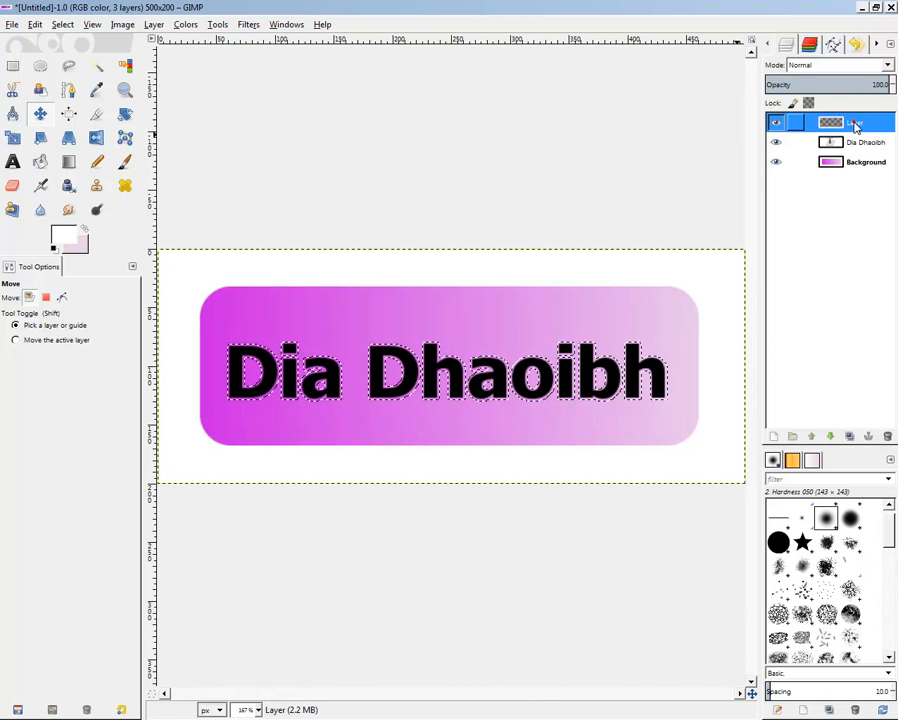
pyautogui.doubleClick(855, 122)
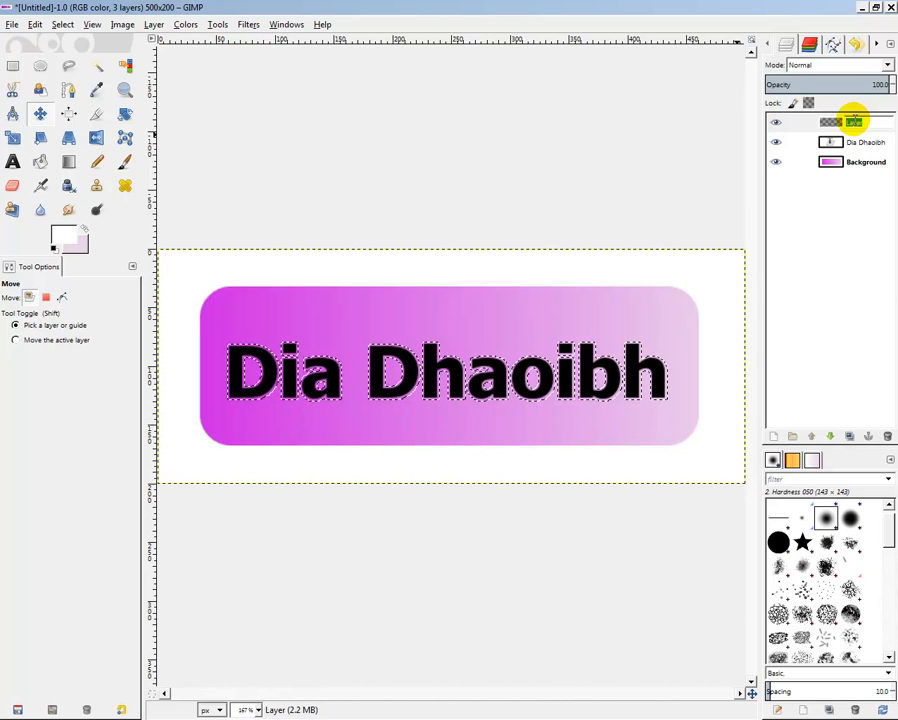
pyautogui.write('d')
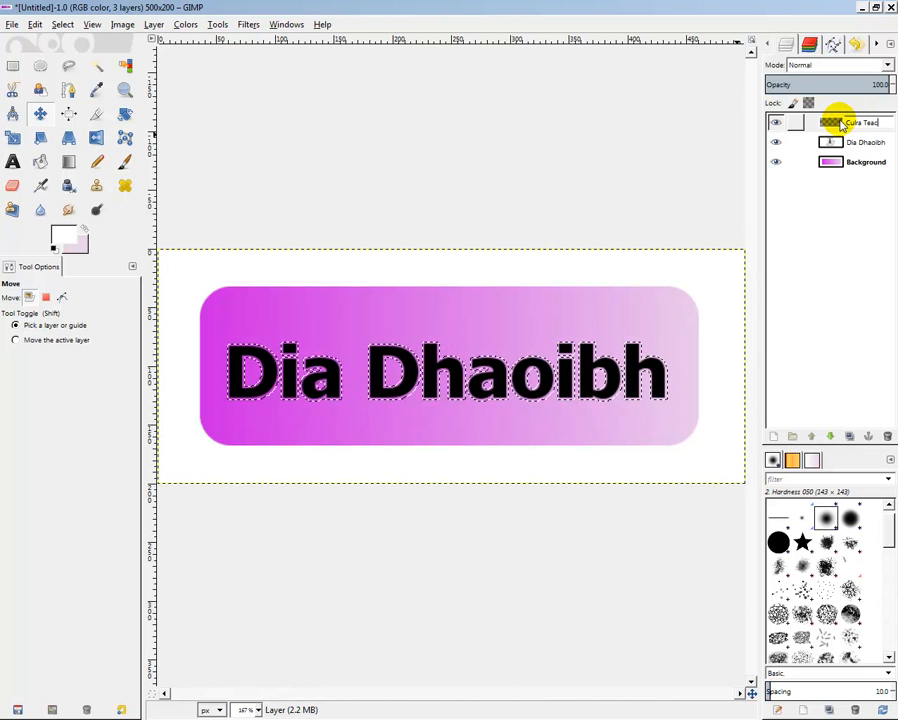
pyautogui.write('a')
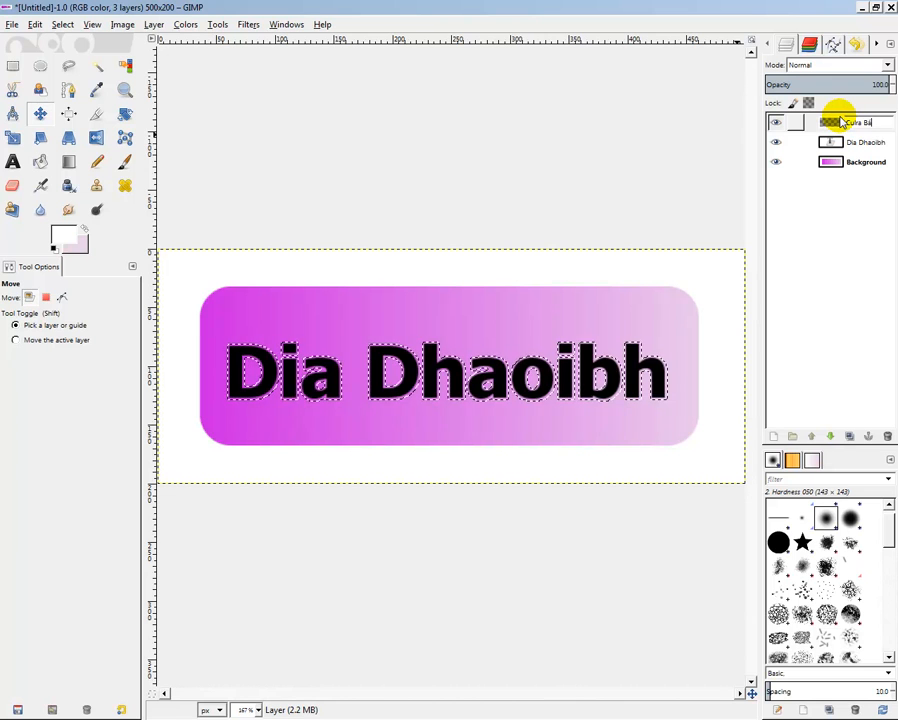
pyautogui.press('Return')
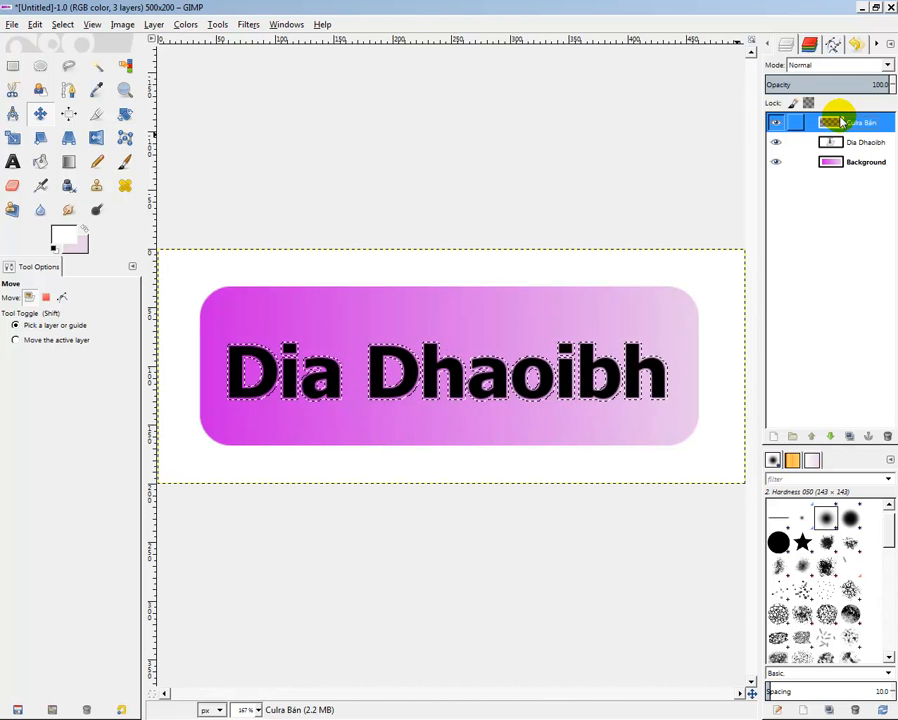
pyautogui.click(39, 162)
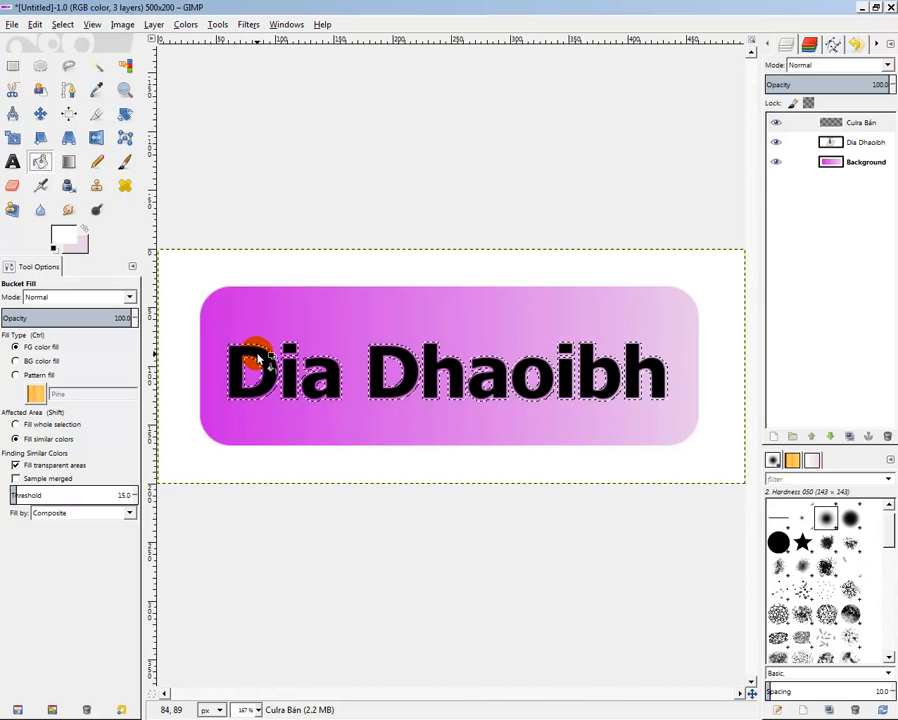
pyautogui.click(258, 358)
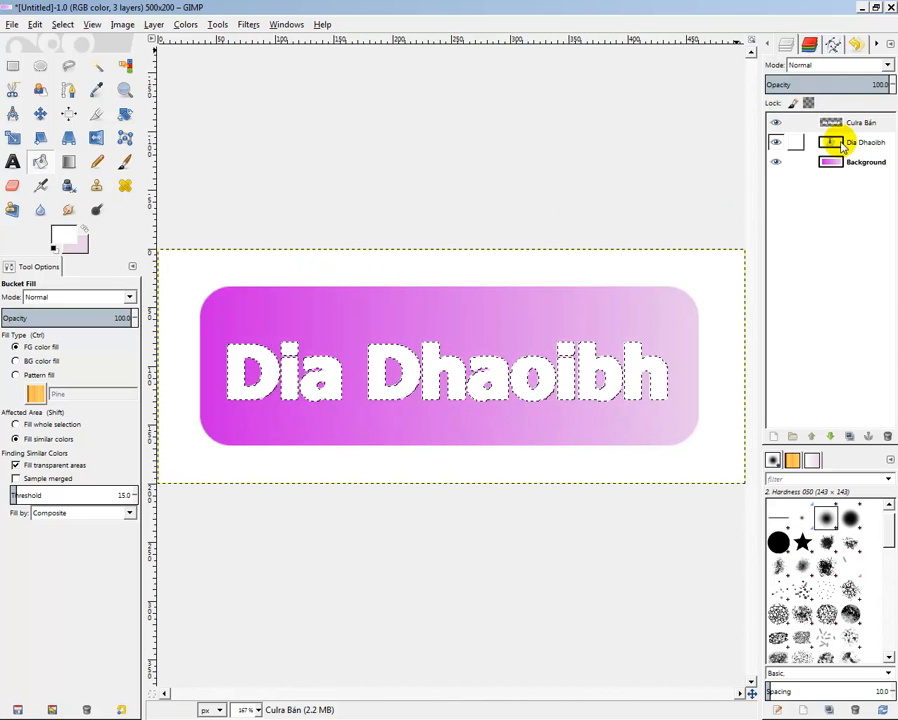
# Lower the Culra Bán layer beneath the Dia Dhaoibh text layer and clear the selection.
pyautogui.click(828, 141)
pyautogui.click(836, 123)
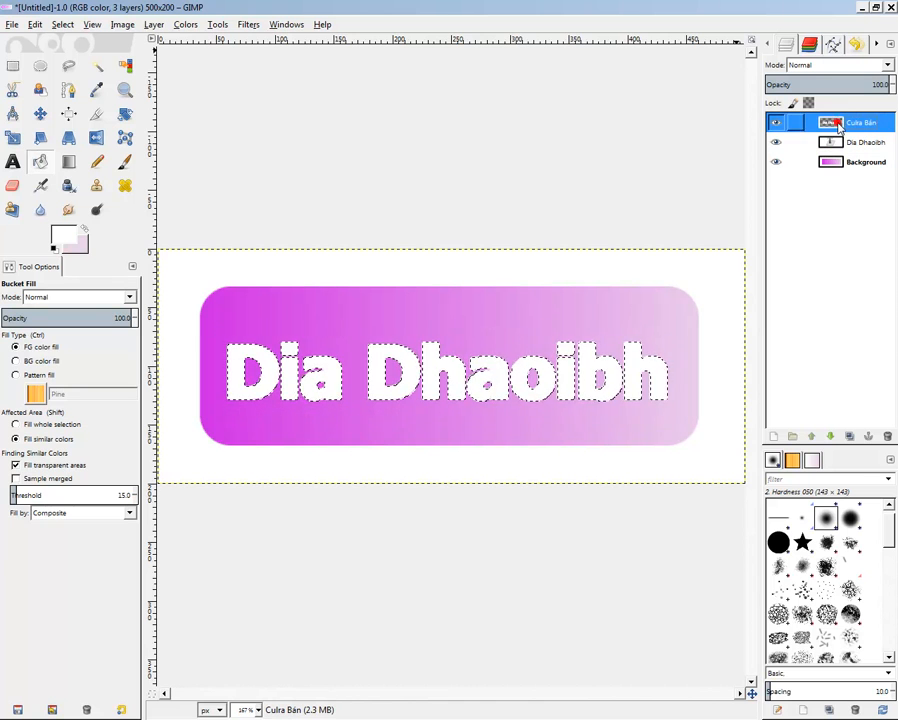
pyautogui.click(830, 437)
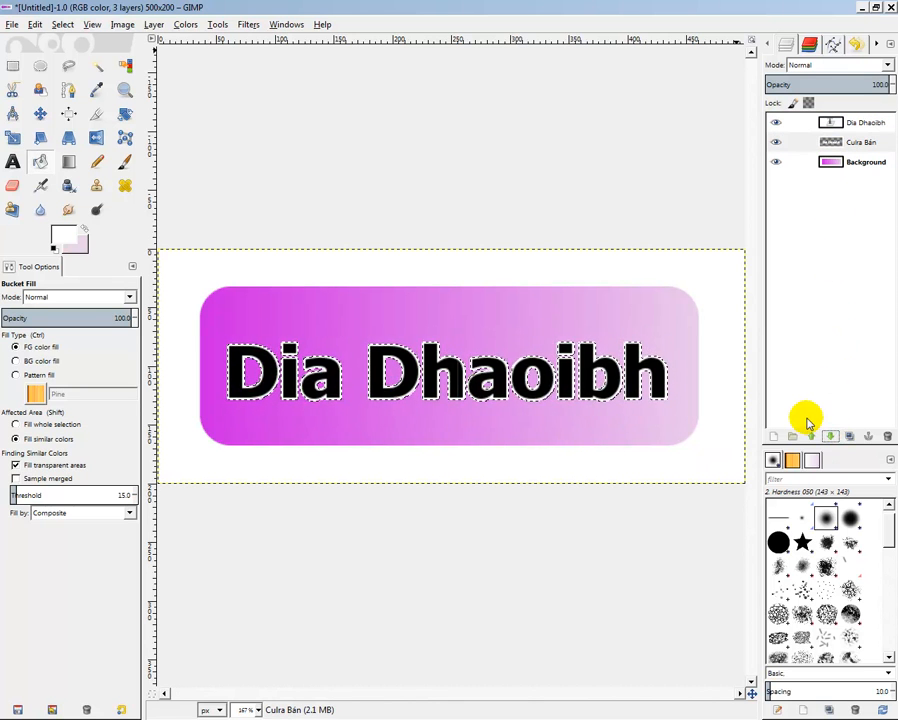
pyautogui.click(60, 24)
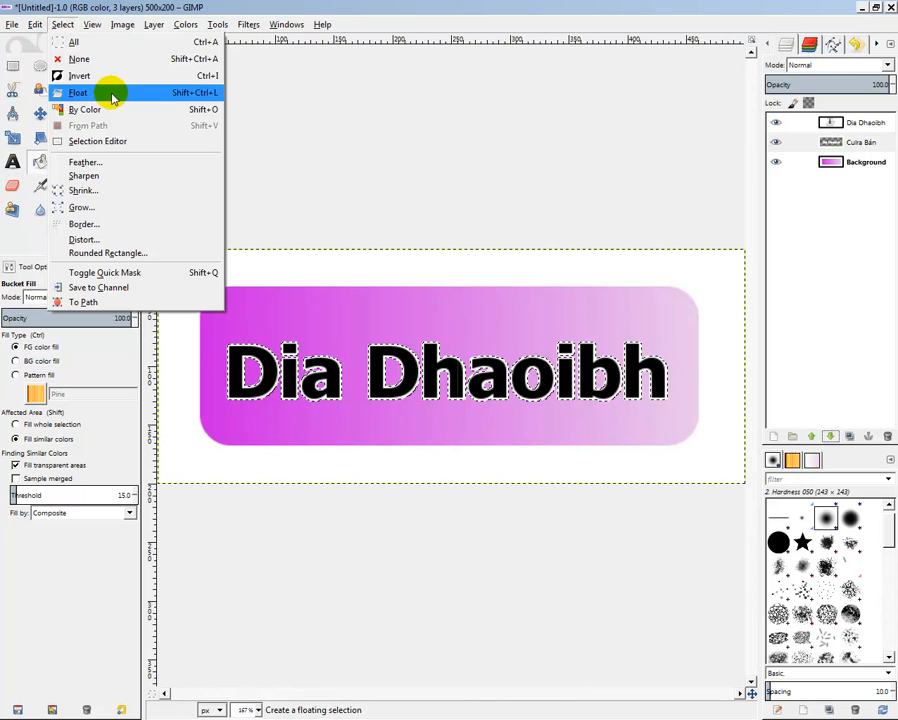
pyautogui.click(78, 59)
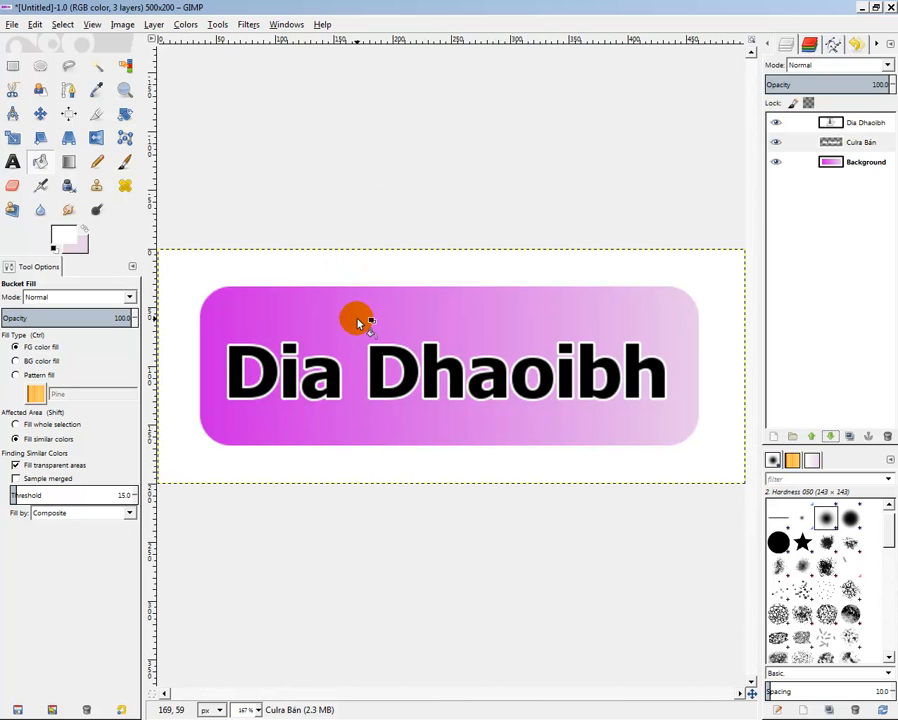
# Add a black drop shadow to the Culra Bán layer with offsets 4 and 4, blur radius 15, opacity 60 and resizing disallowed.
pyautogui.click(834, 146)
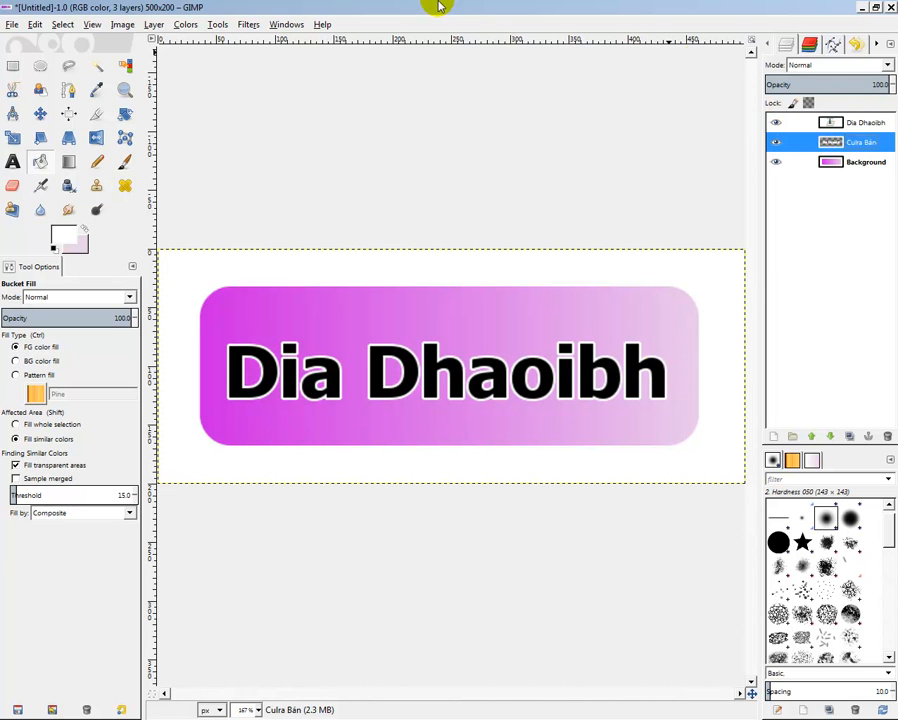
pyautogui.click(243, 26)
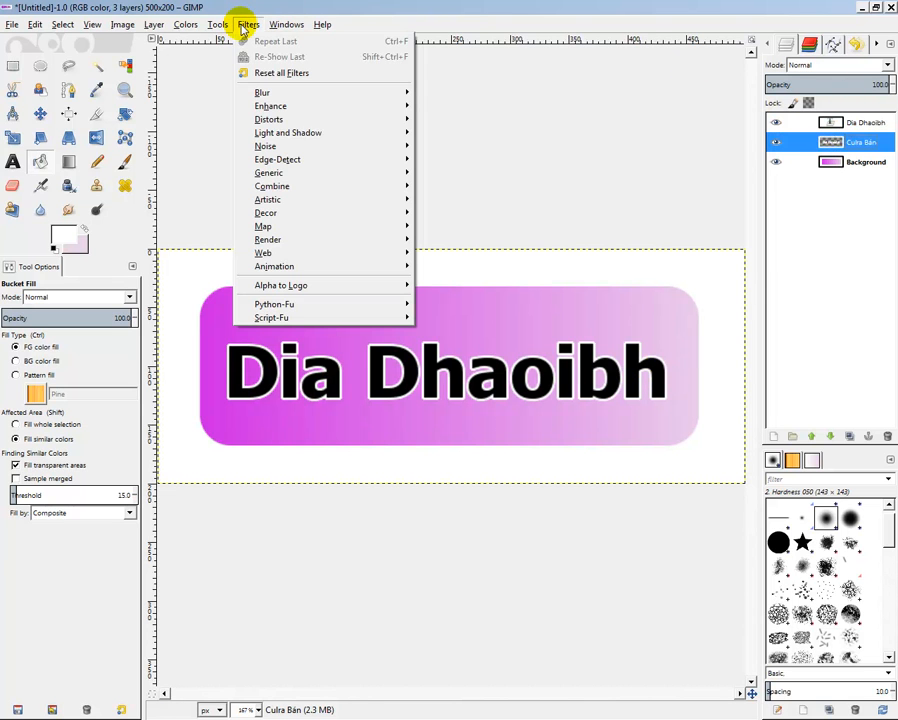
pyautogui.moveTo(296, 132)
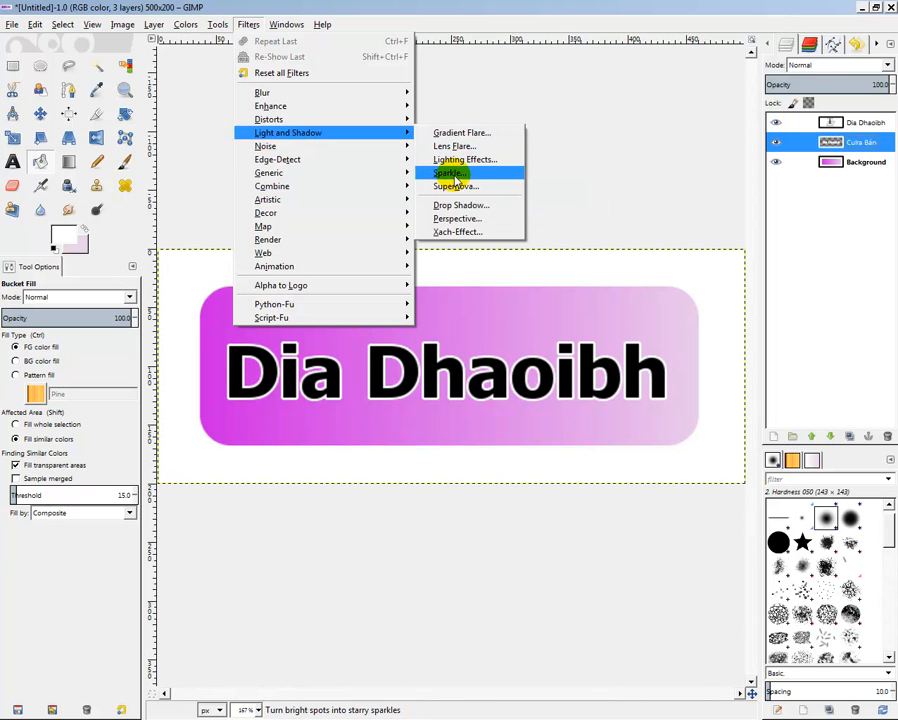
pyautogui.click(451, 206)
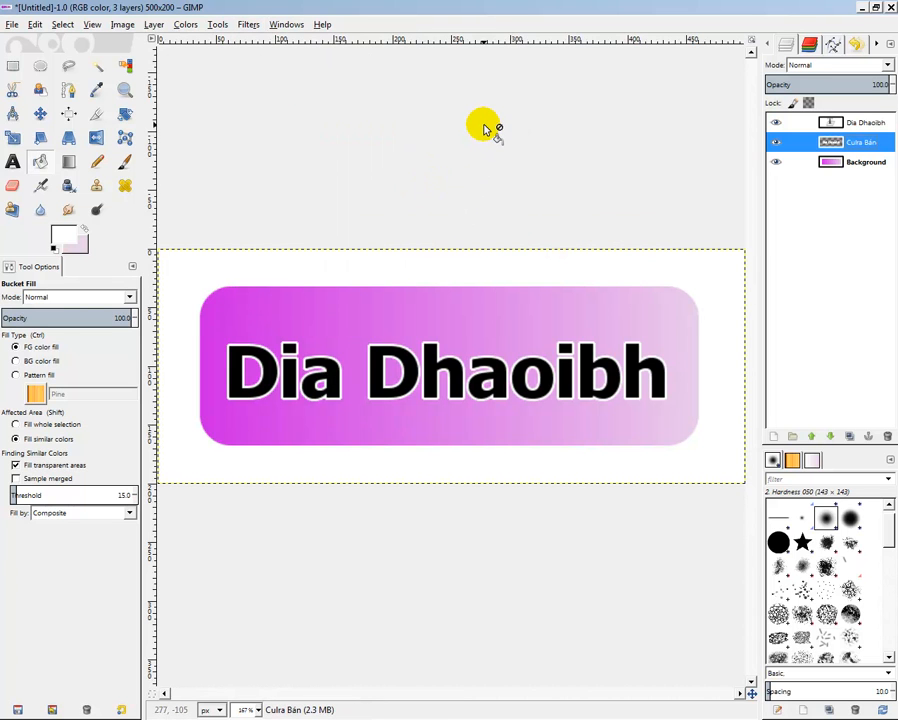
pyautogui.click(862, 10)
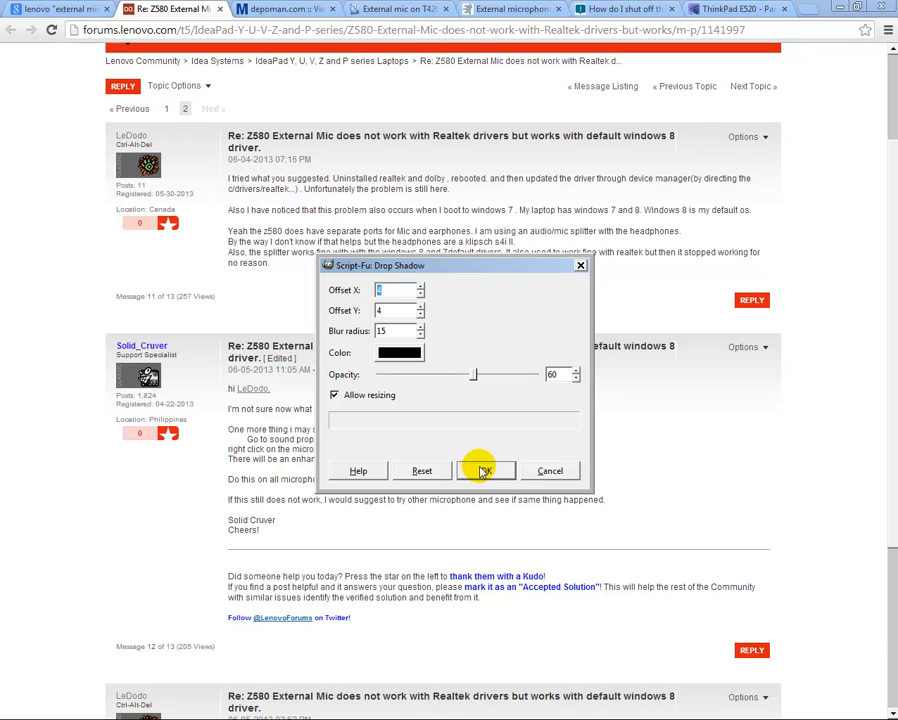
pyautogui.click(334, 394)
pyautogui.click(487, 471)
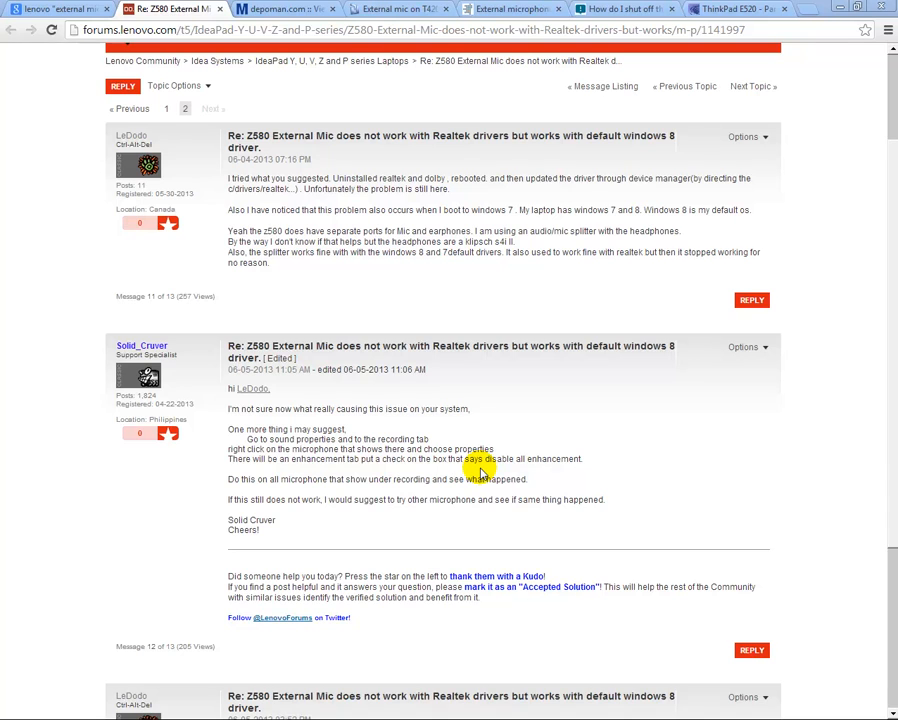
pyautogui.hotkey('alt', 'Tab')
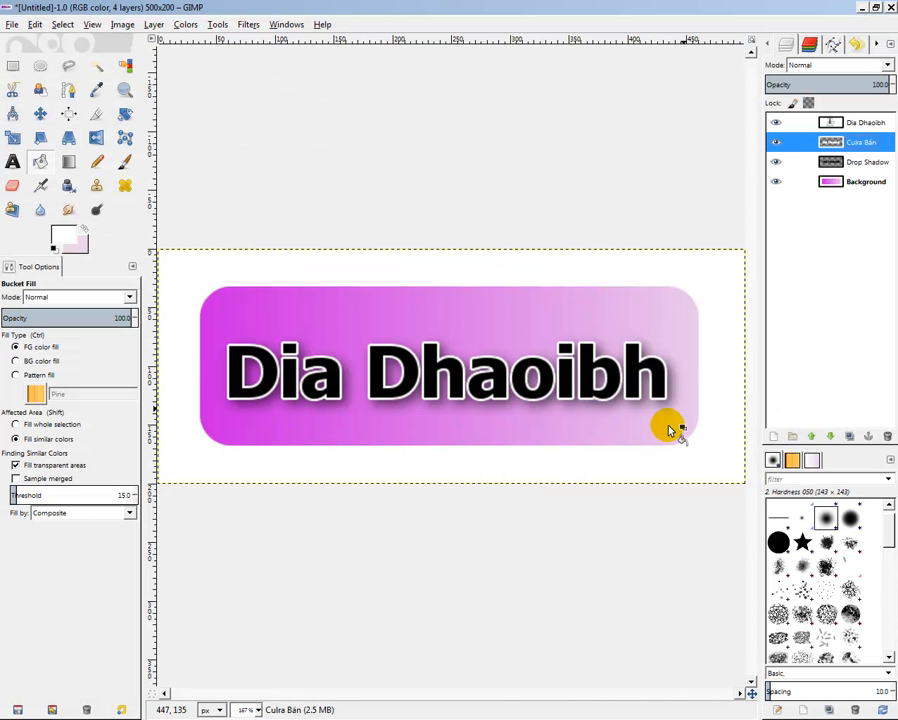
pyautogui.click(835, 163)
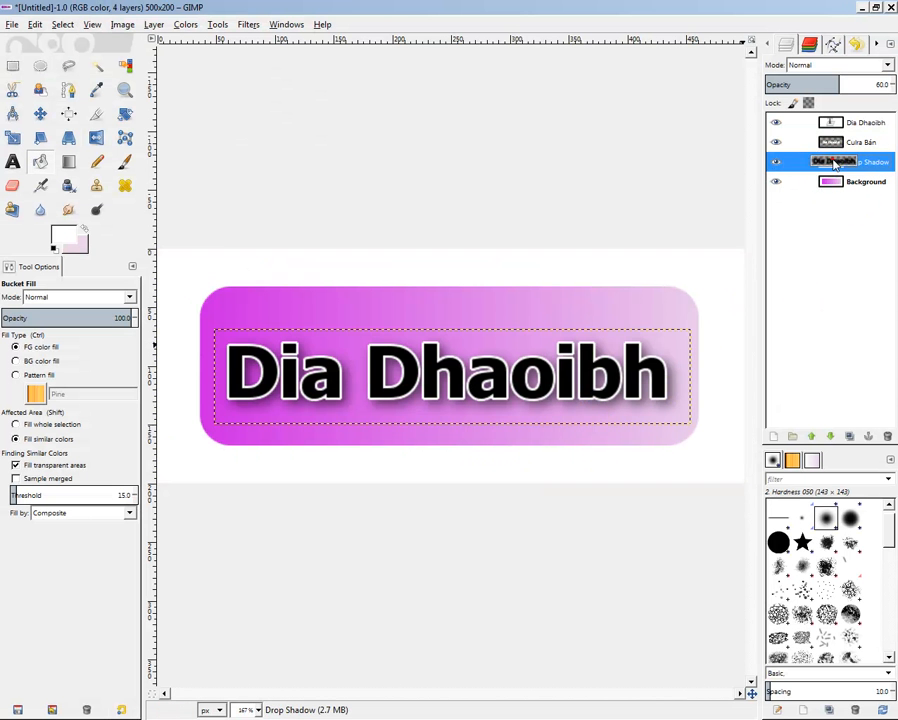
pyautogui.click(830, 142)
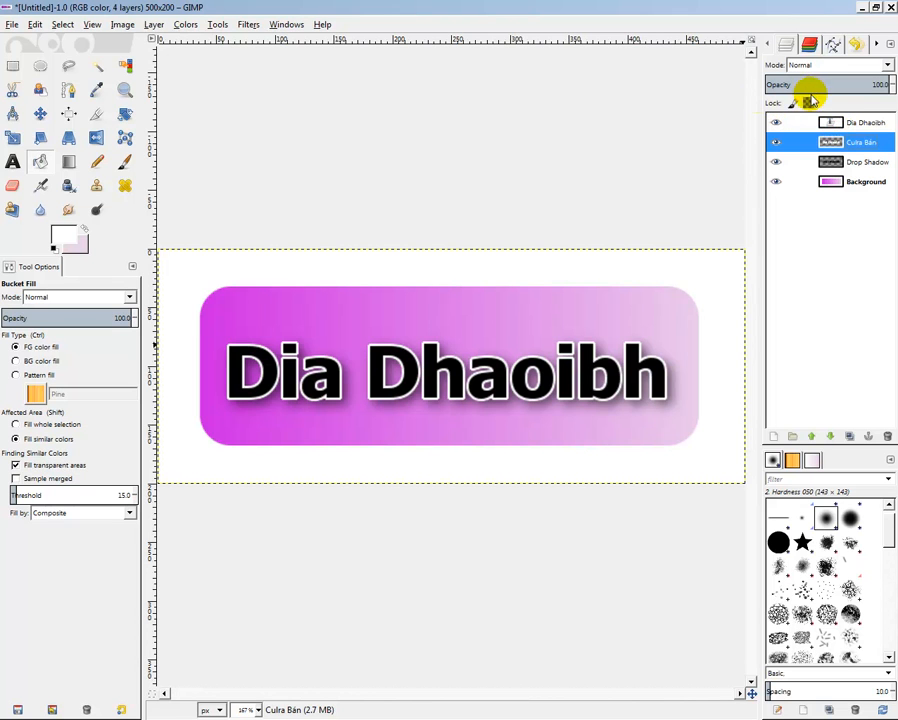
# Load the saved Selection Mask copy channel as the current selection.
pyautogui.click(809, 45)
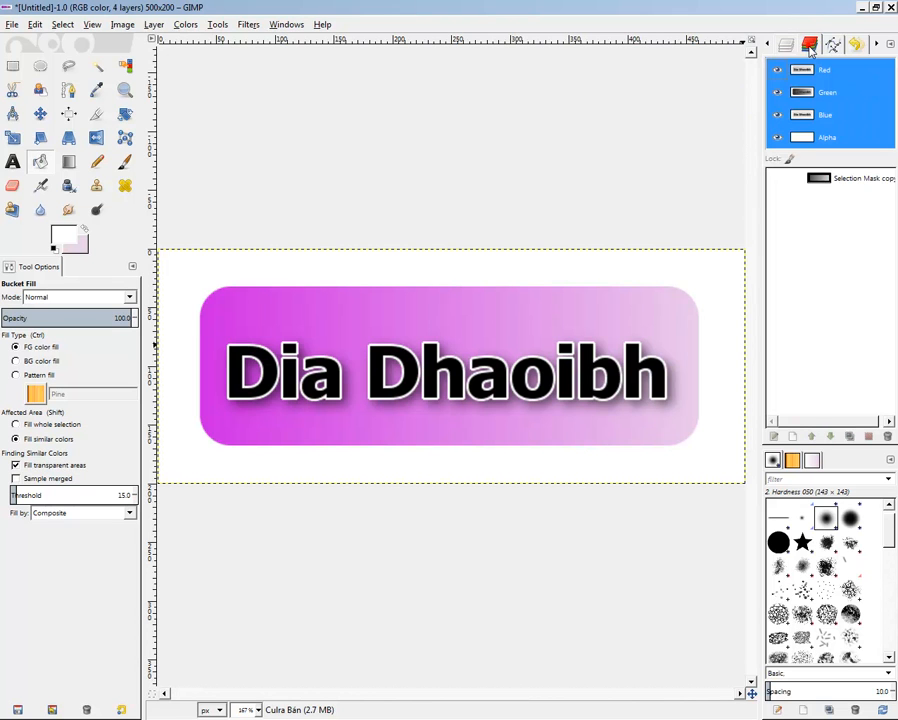
pyautogui.click(835, 179)
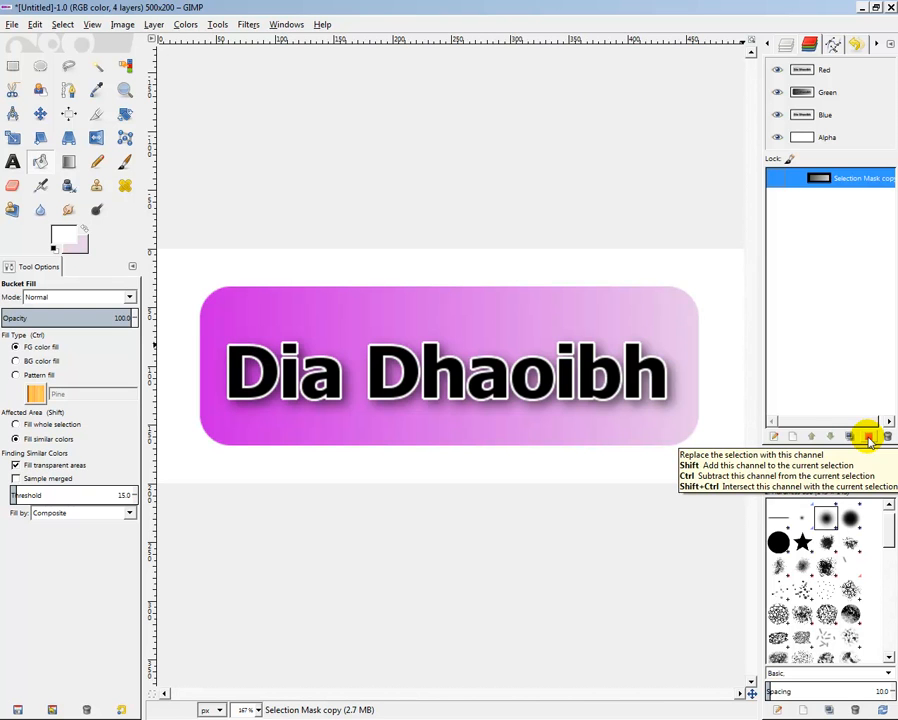
pyautogui.click(869, 440)
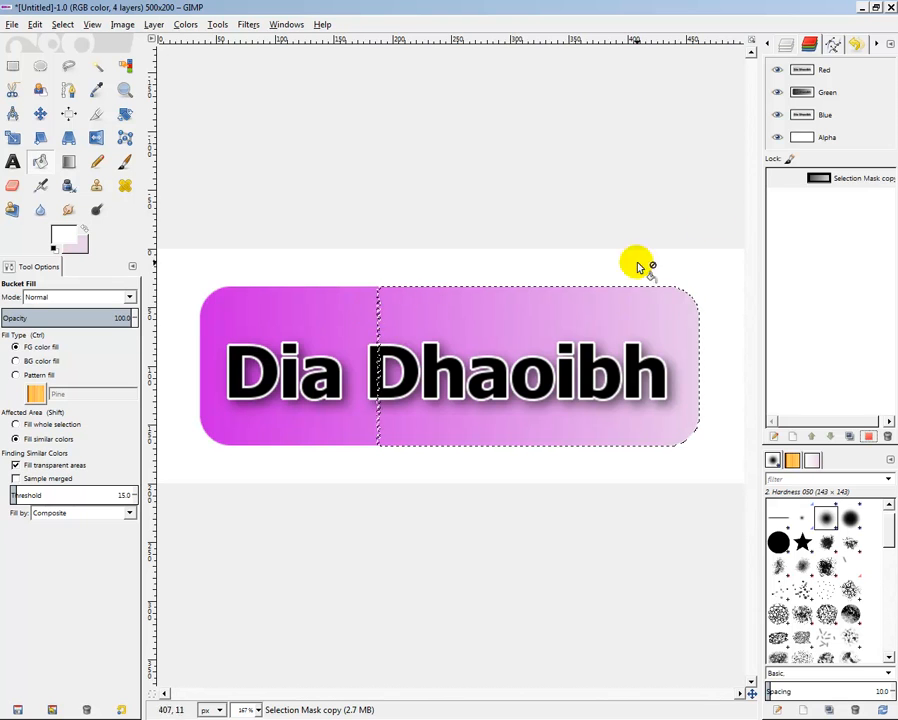
pyautogui.rightClick(815, 181)
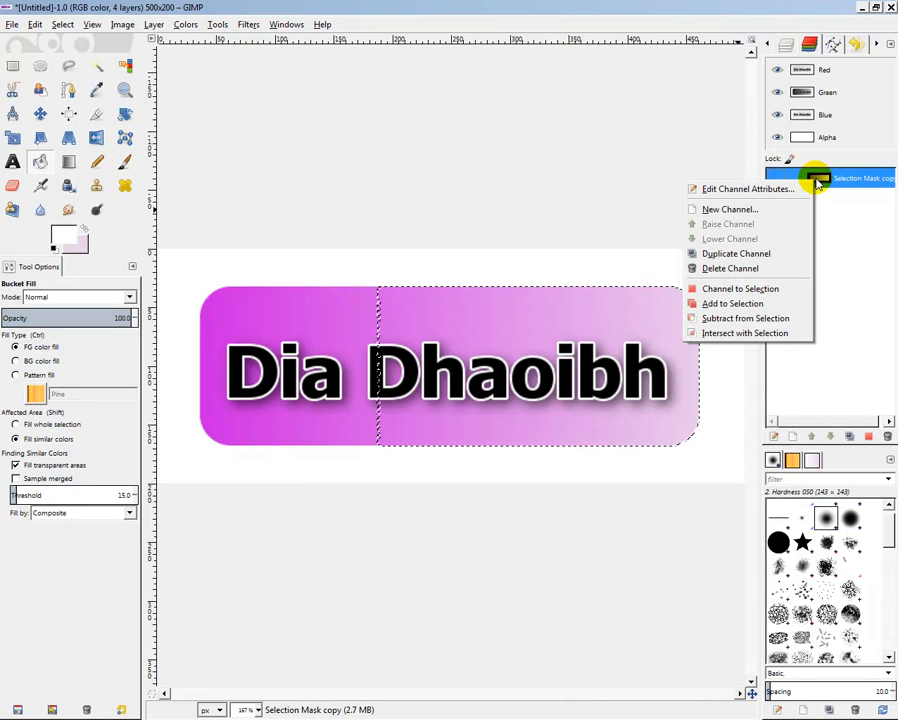
pyautogui.click(778, 293)
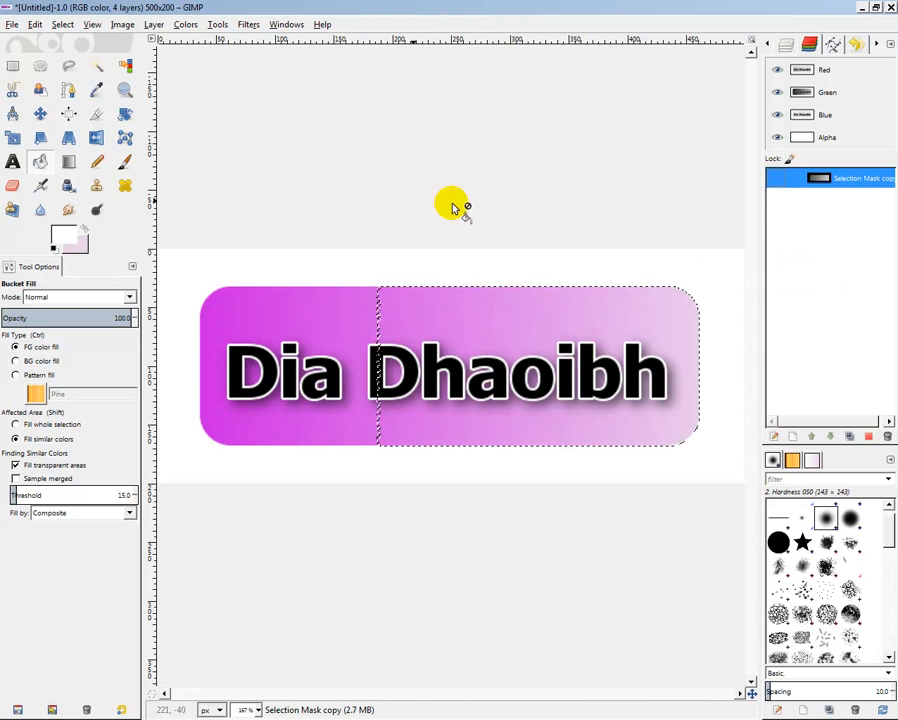
# Add the missing left part of the rounded rectangle to the selection with Fuzzy Select.
pyautogui.click(98, 67)
pyautogui.keyDown('shift'); pyautogui.click(347, 316); pyautogui.keyUp('shift')
pyautogui.keyDown('shift'); pyautogui.click(247, 305); pyautogui.keyUp('shift')
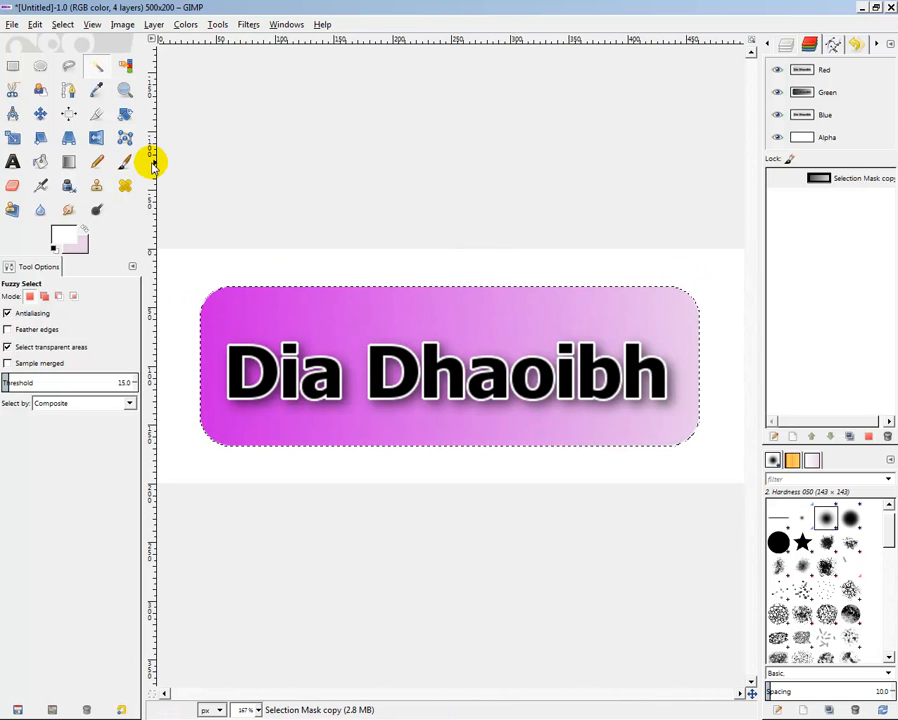
# Intersect the rounded rectangle selection with an ellipse about 476 × 135 px across its upper half.
pyautogui.click(40, 66)
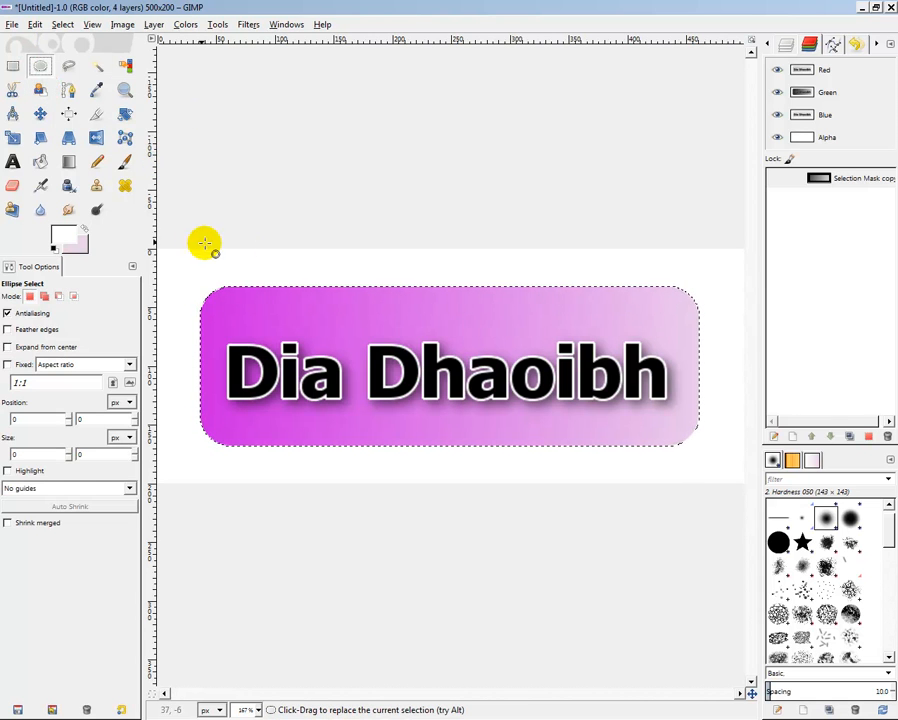
pyautogui.moveTo(177, 215); pyautogui.dragTo(735, 372)
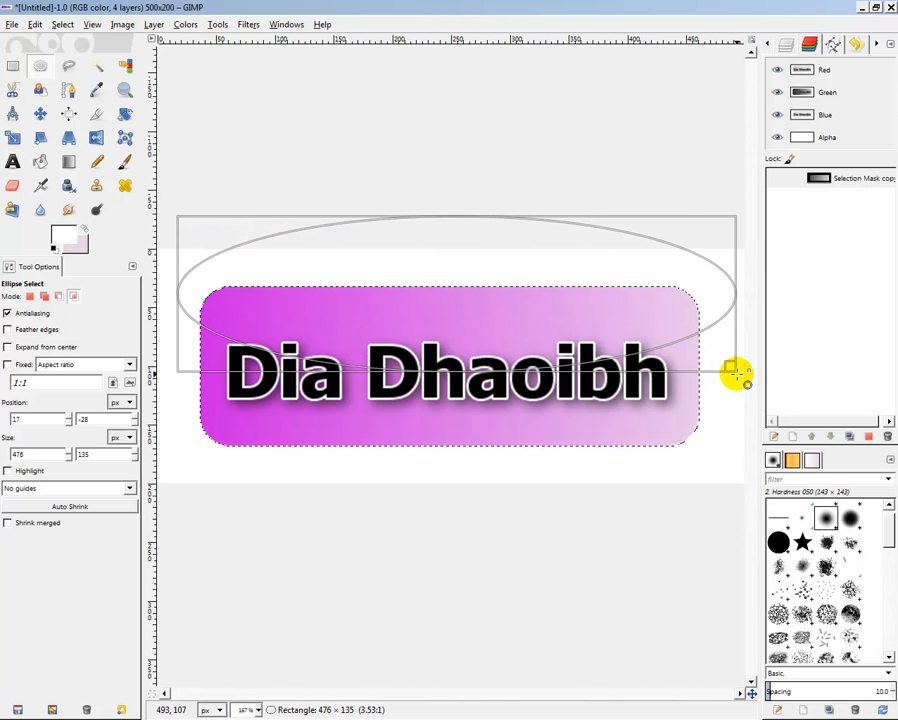
pyautogui.moveTo(735, 372); pyautogui.dragTo(735, 372)
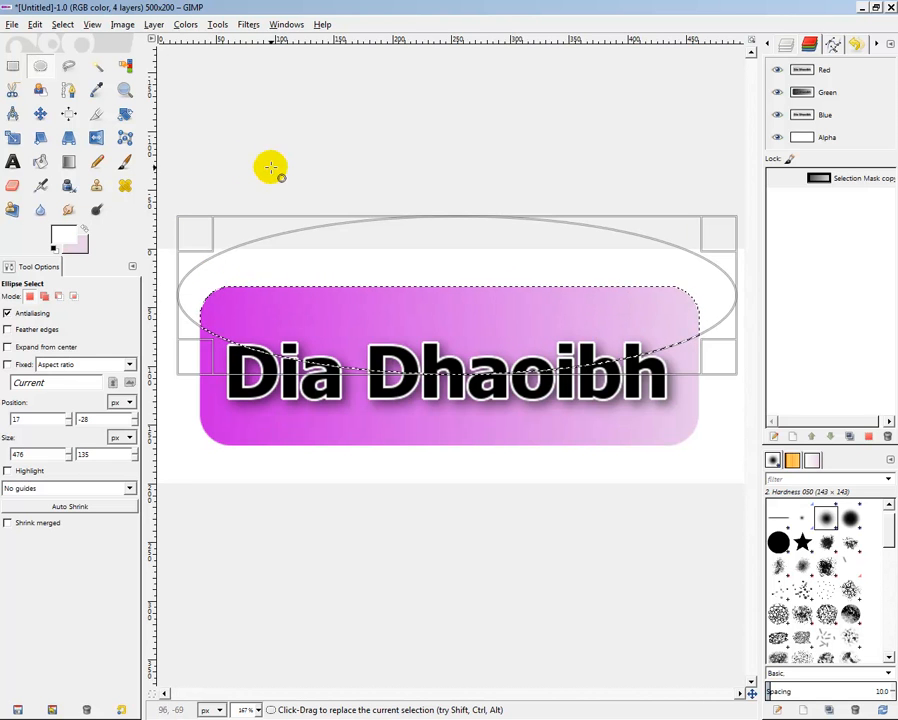
# Shrink the upper-half selection by 2 px, with shrinking from the image border allowed.
pyautogui.click(62, 24)
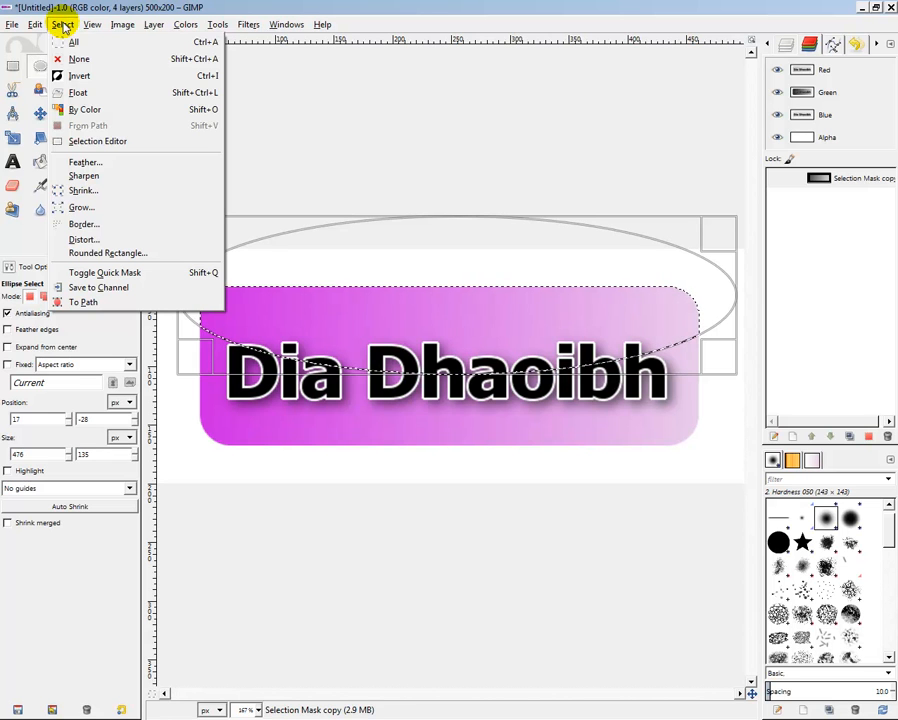
pyautogui.click(112, 189)
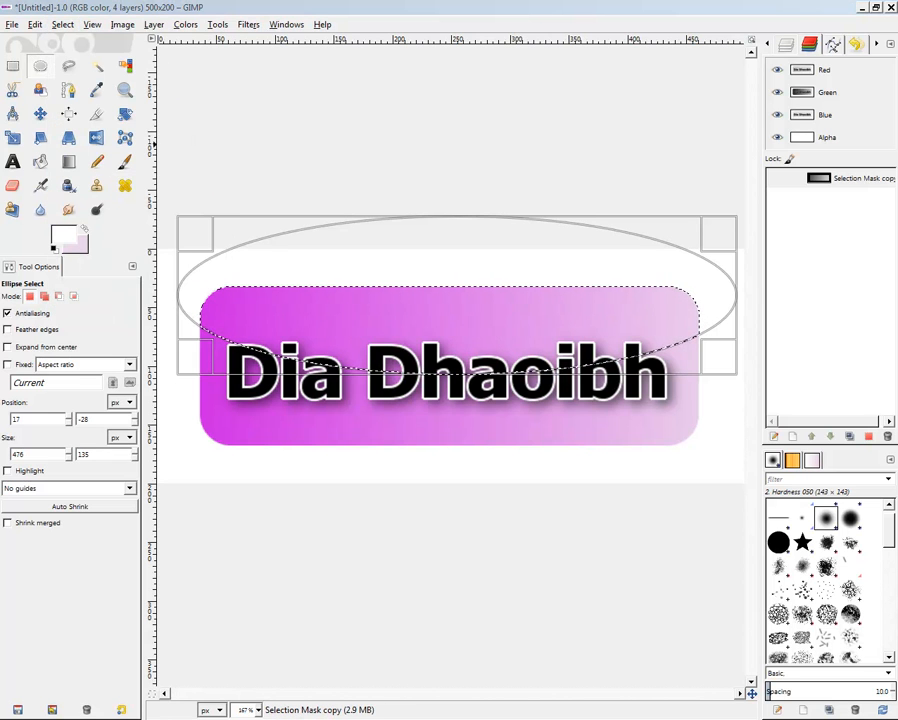
pyautogui.click(366, 100)
pyautogui.click(331, 163)
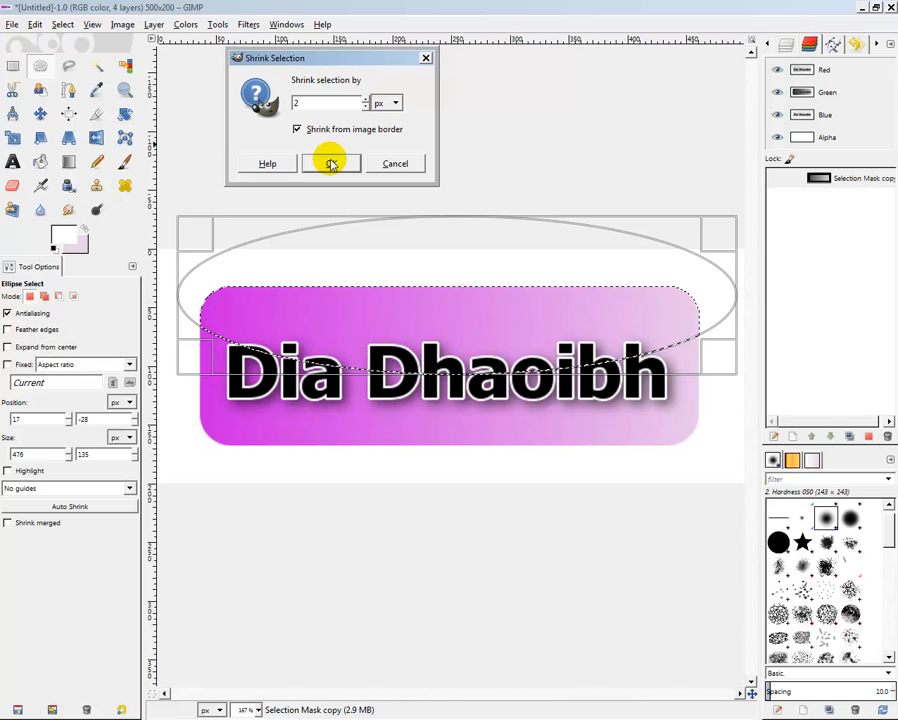
pyautogui.click(366, 99)
pyautogui.click(334, 164)
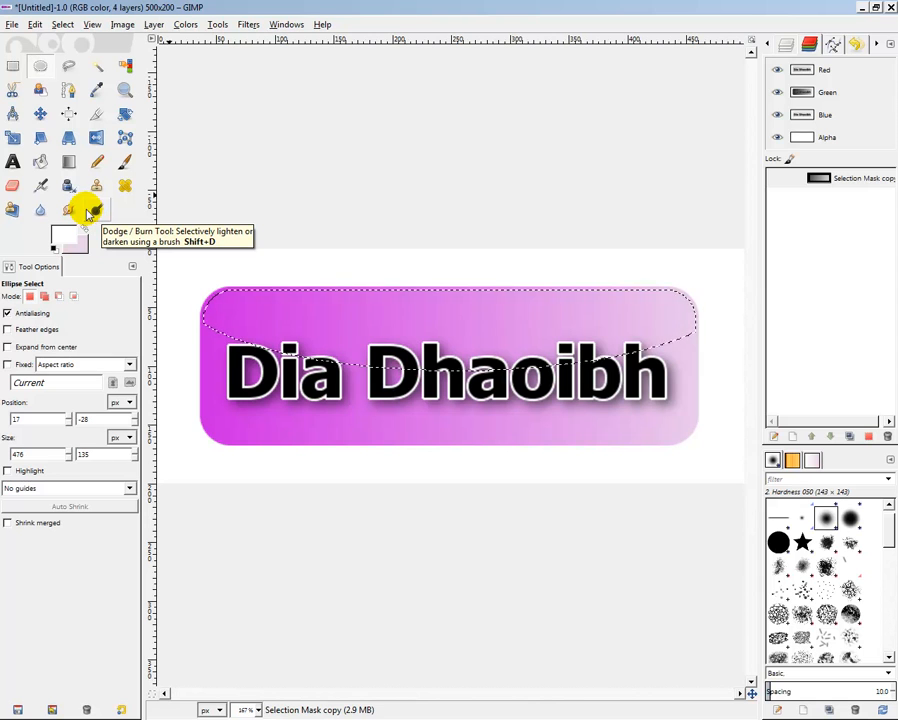
# Set up the Blend tool with the FG to Transparent gradient for the shrunken selection.
pyautogui.click(68, 163)
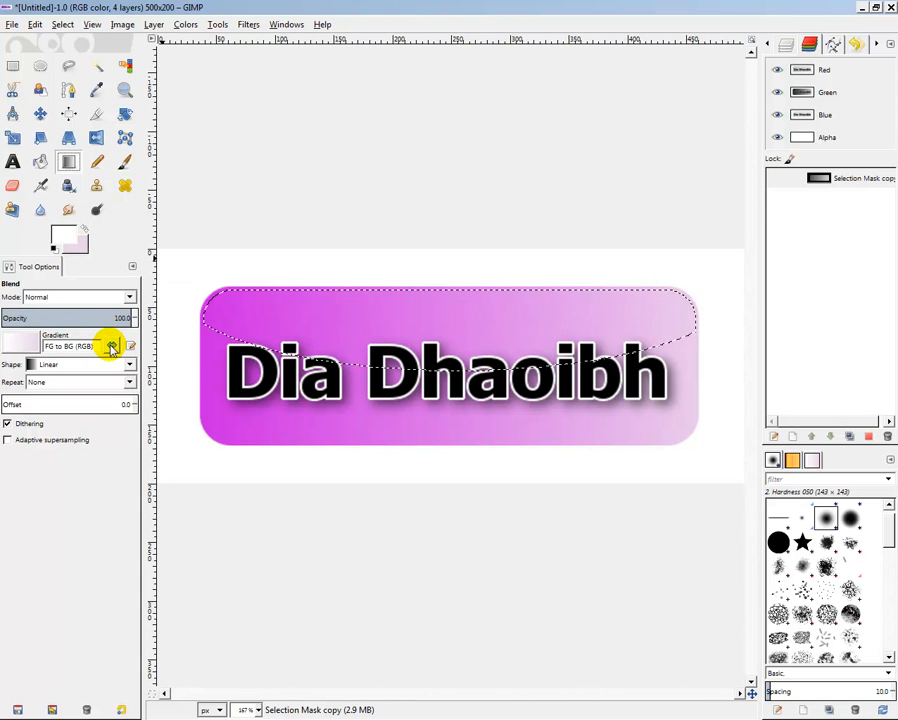
pyautogui.click(16, 344)
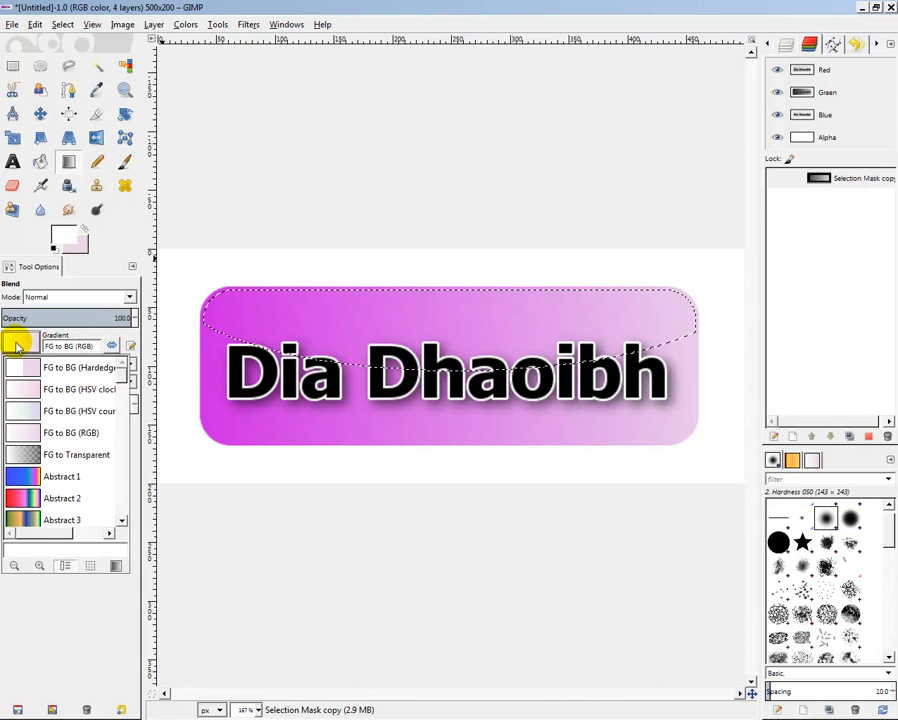
pyautogui.click(66, 454)
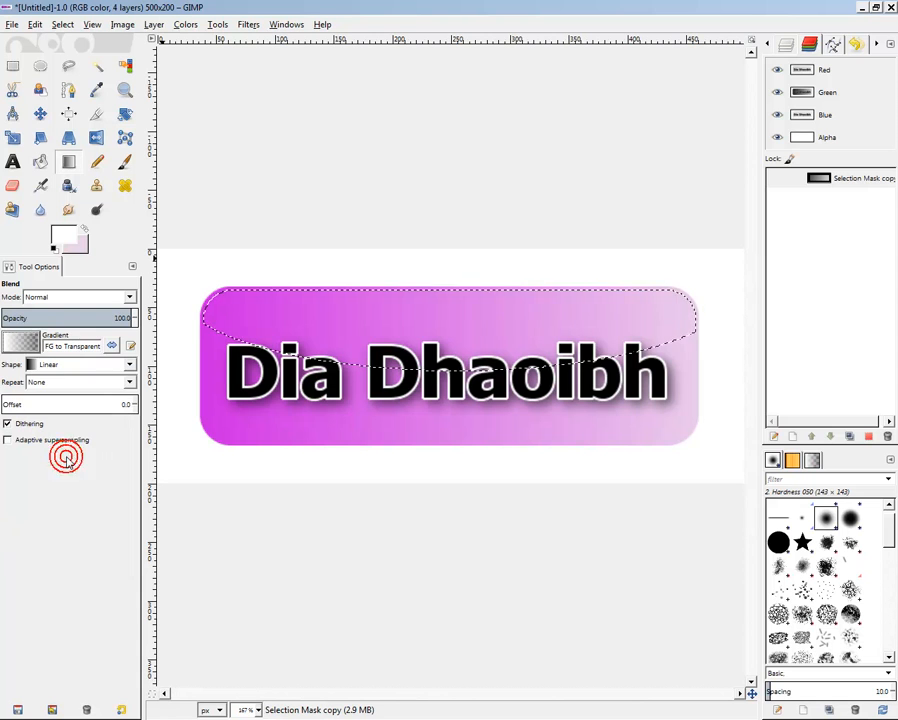
pyautogui.moveTo(218, 410); pyautogui.dragTo(233, 352)
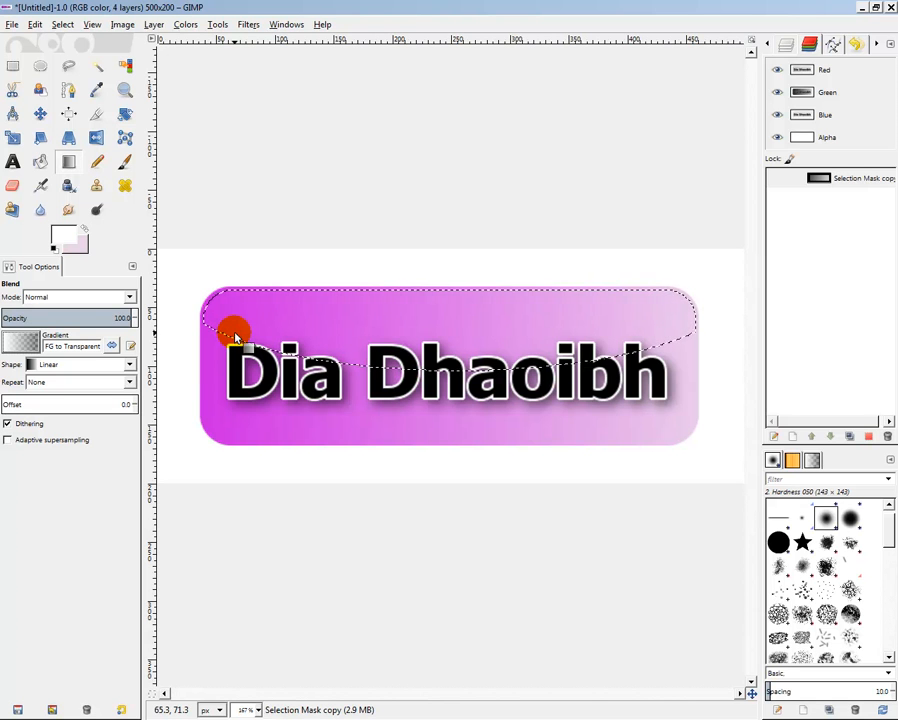
pyautogui.moveTo(236, 338); pyautogui.dragTo(380, 318)
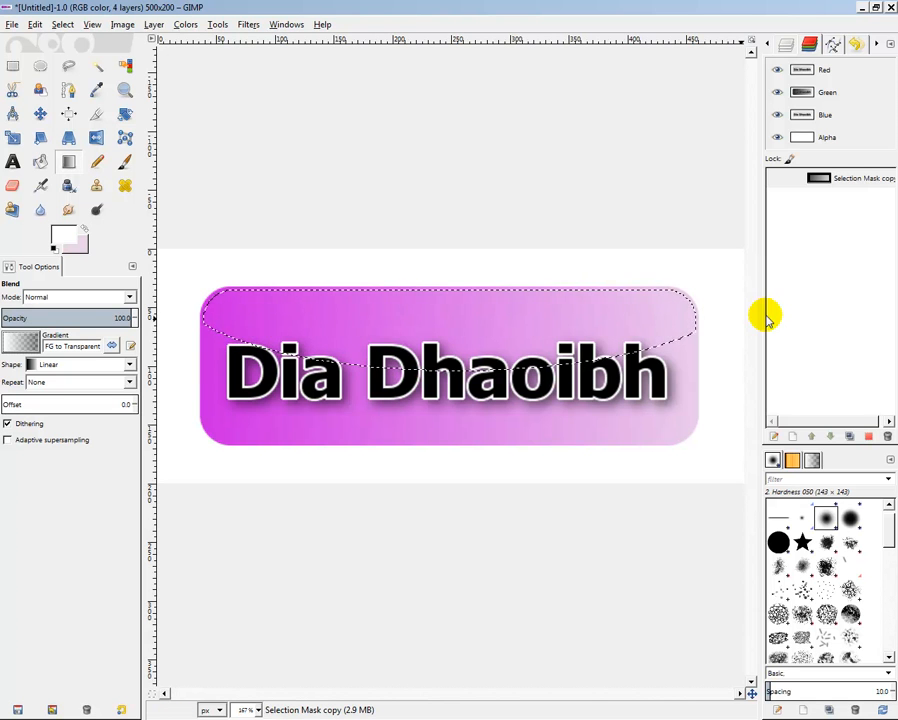
# Add a transparent 500 × 200 px layer and draw a downward white-to-transparent gradient about 145 px long across the selection.
pyautogui.click(791, 433)
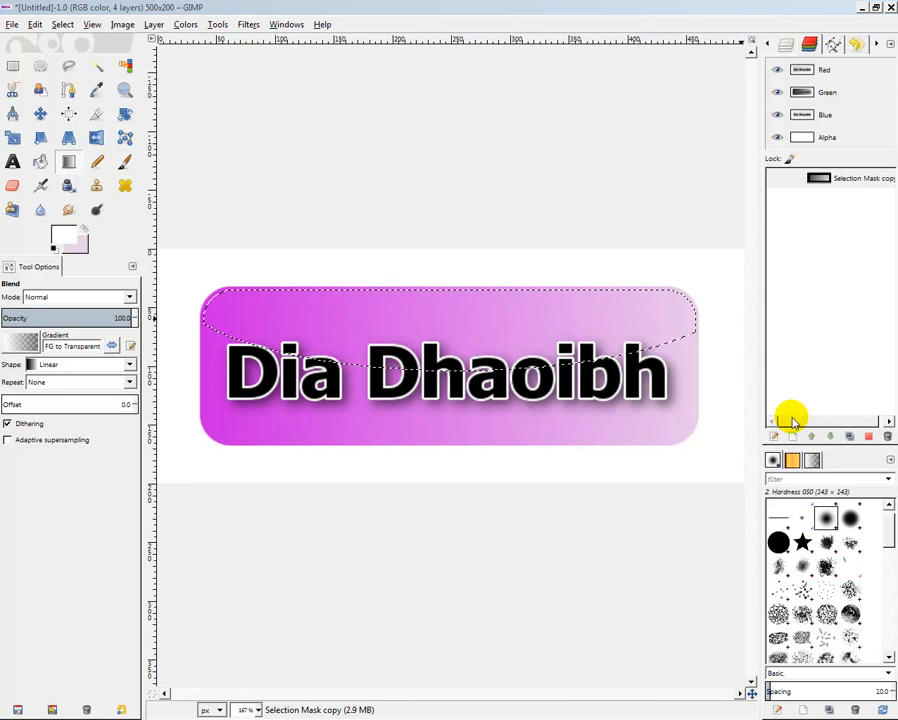
pyautogui.click(782, 44)
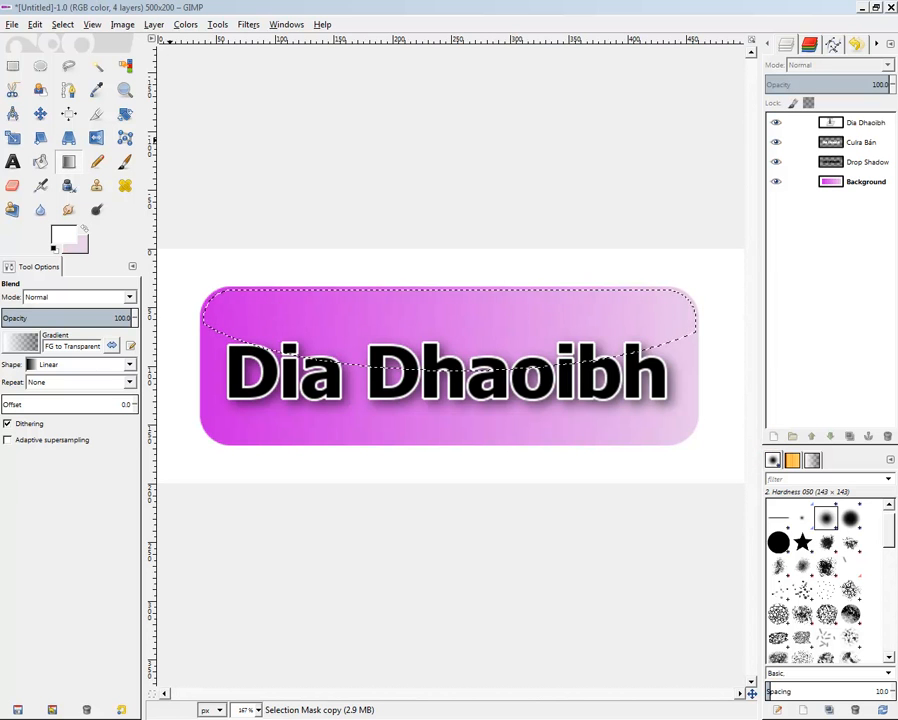
pyautogui.moveTo(2, 90); pyautogui.dragTo(318, 48)
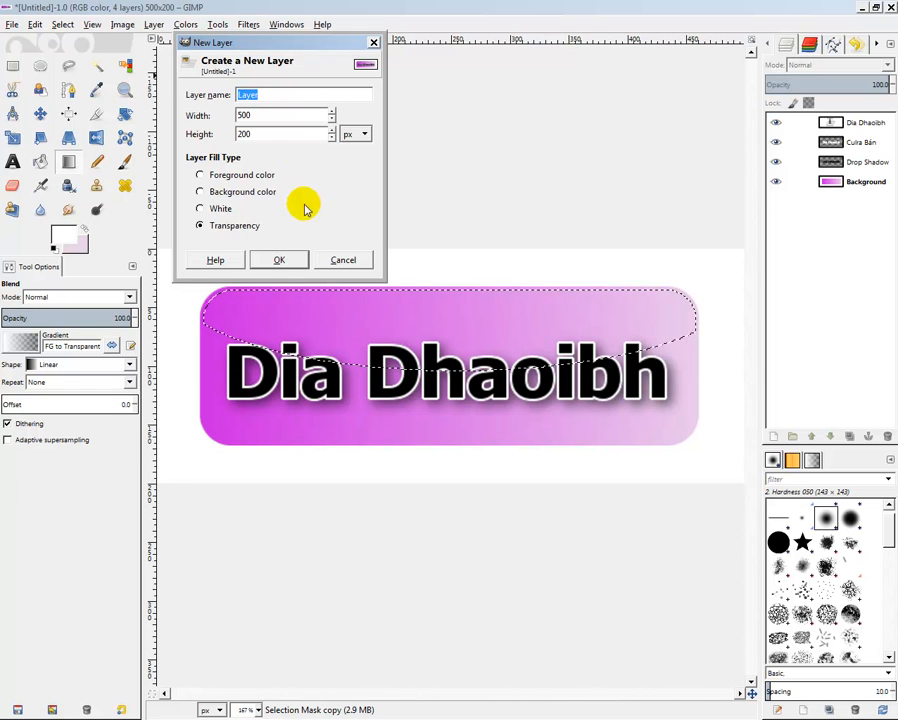
pyautogui.click(281, 261)
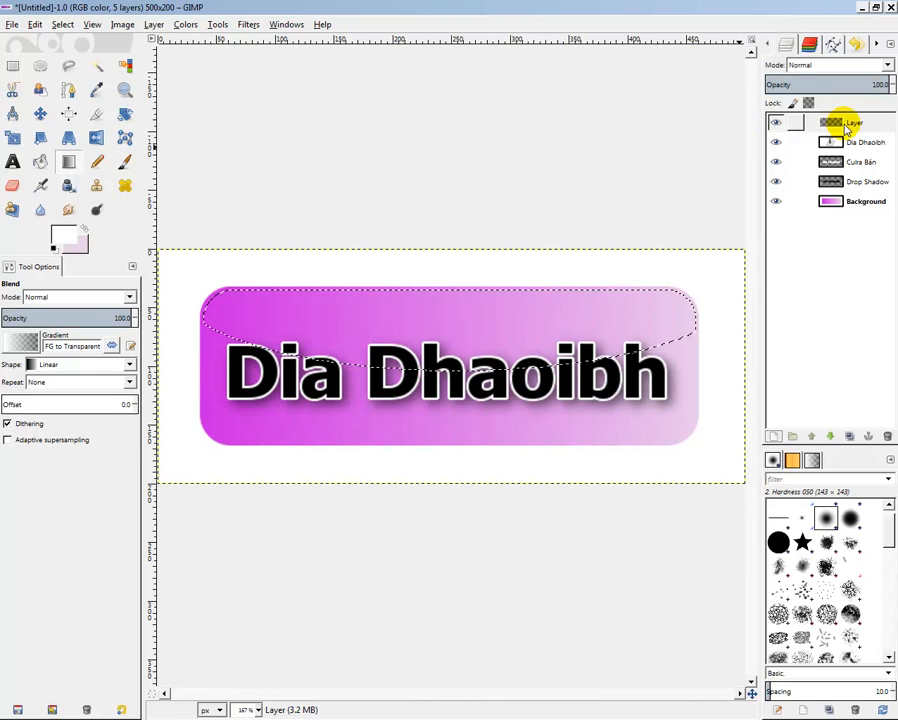
pyautogui.moveTo(432, 252); pyautogui.dragTo(434, 428)
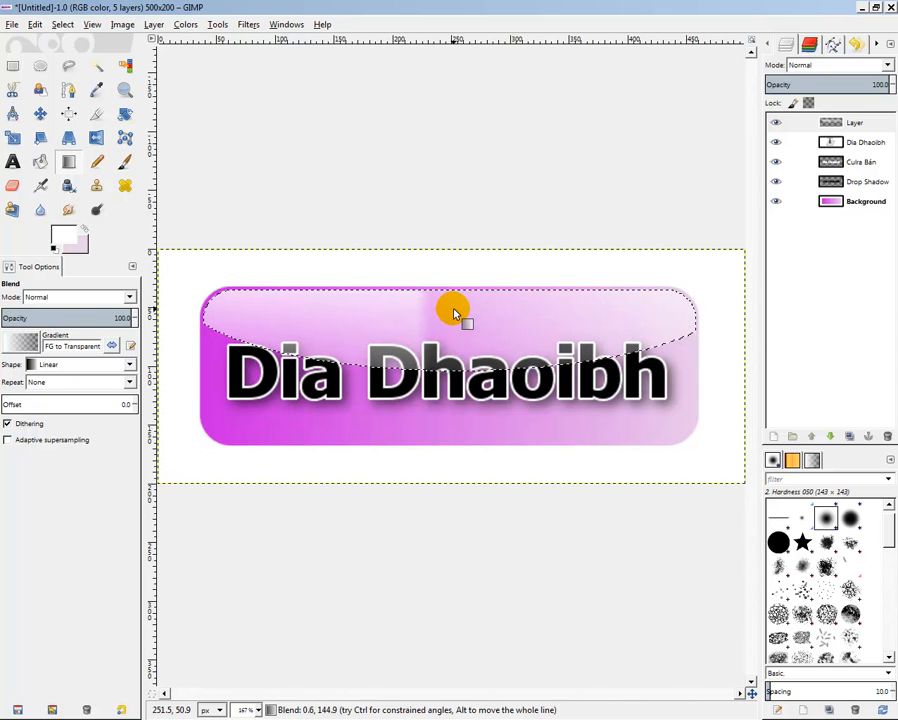
pyautogui.moveTo(457, 311); pyautogui.dragTo(574, 345)
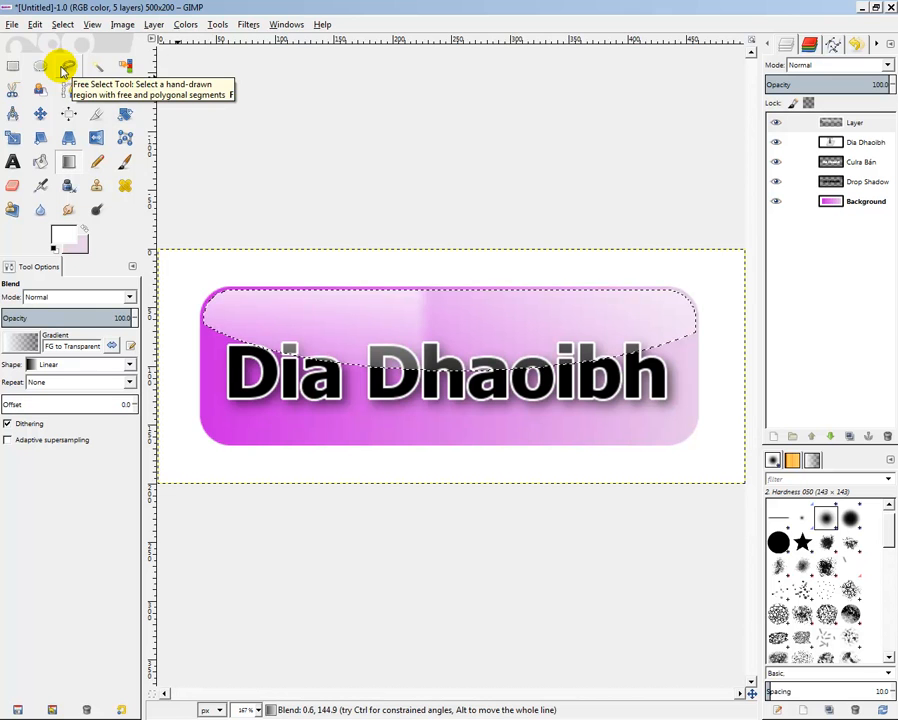
# Save the image as cnaipe.xcf in the Documents folder.
pyautogui.click(11, 24)
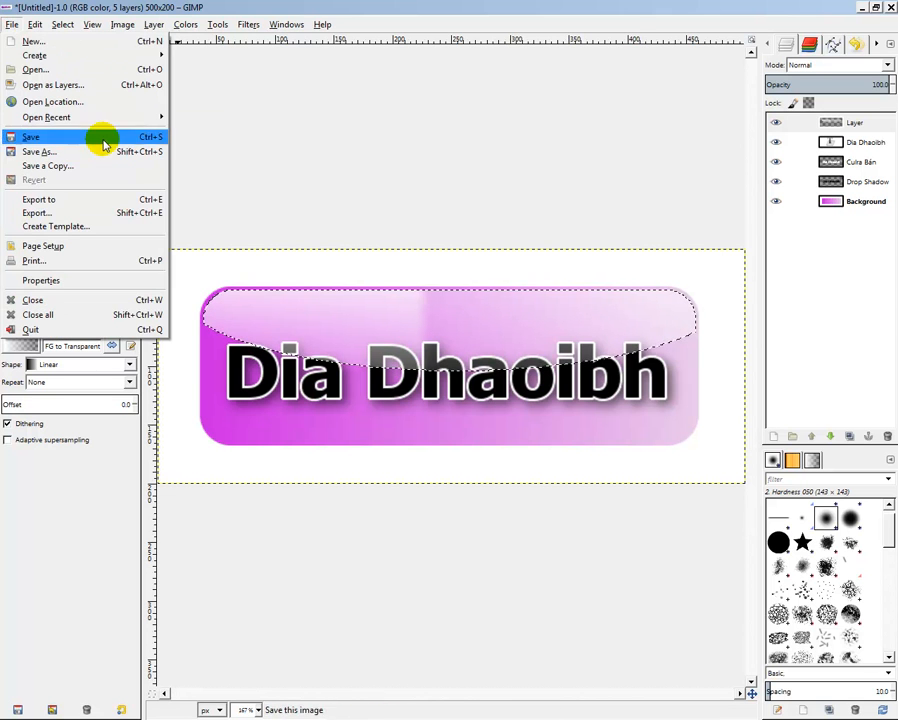
pyautogui.click(75, 137)
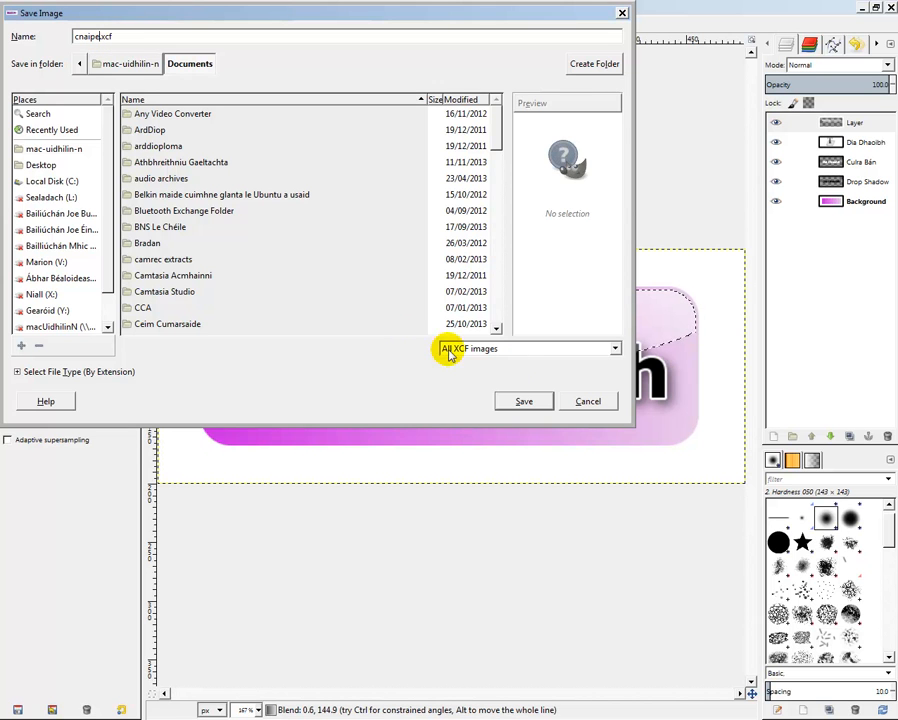
pyautogui.click(533, 402)
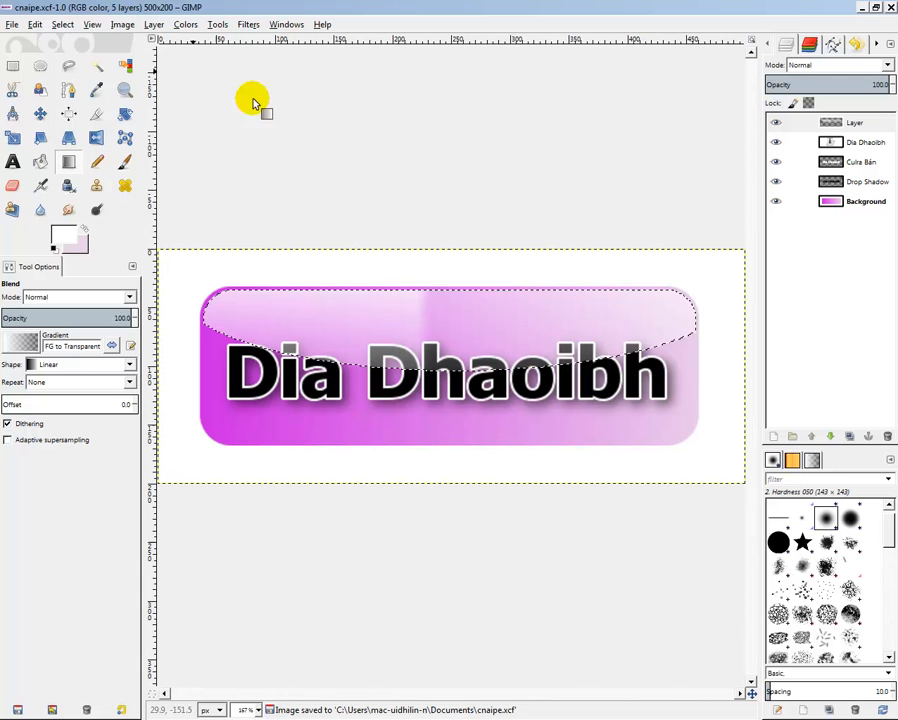
# Export the image as cnaipe.png in the Documents folder, using the PNG file type and the default PNG options.
pyautogui.click(11, 24)
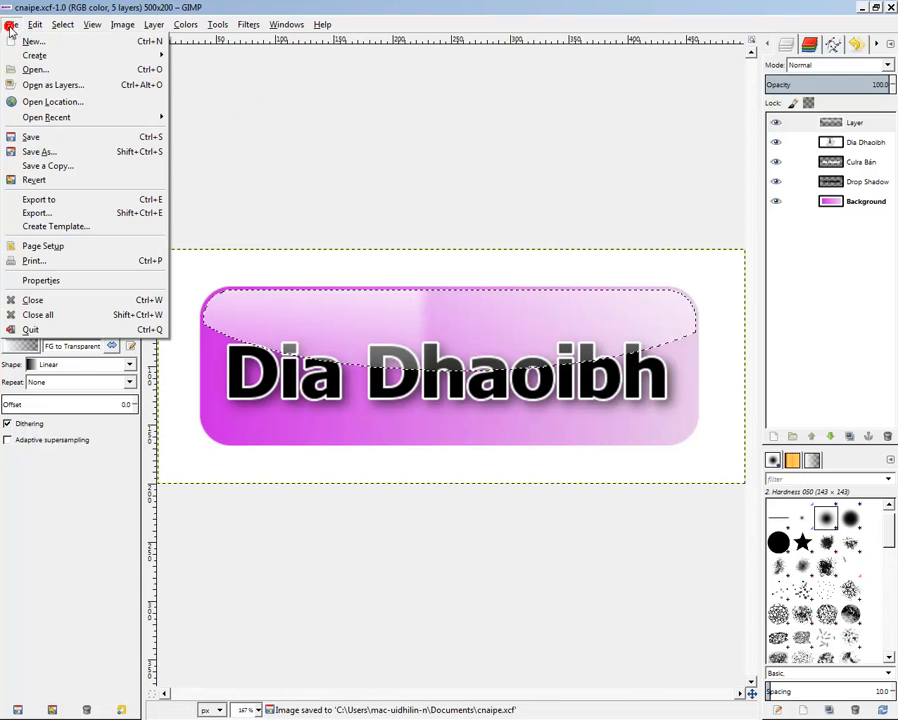
pyautogui.click(80, 212)
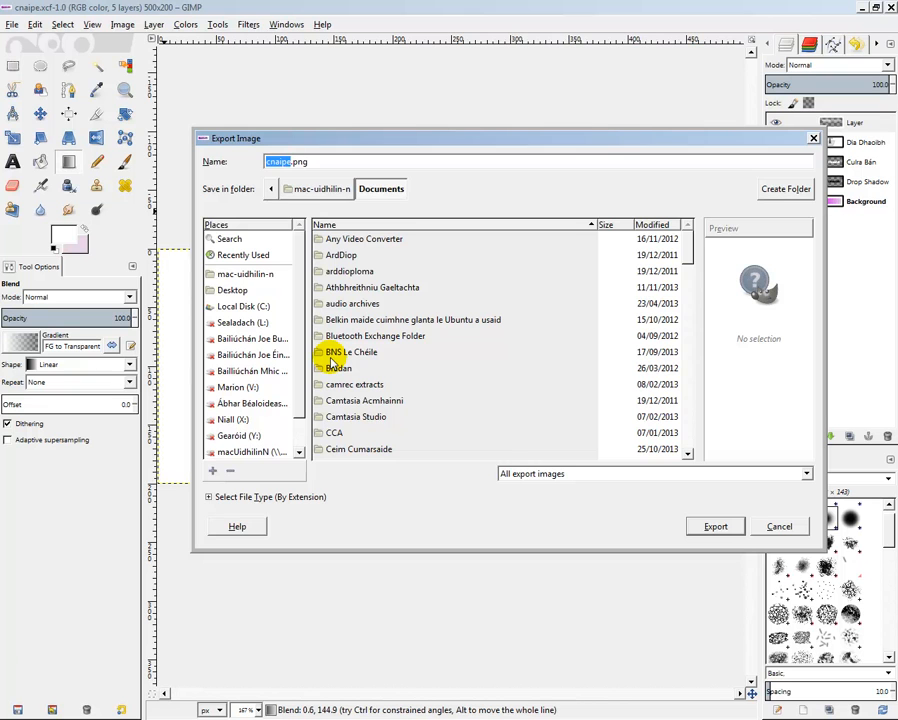
pyautogui.click(641, 476)
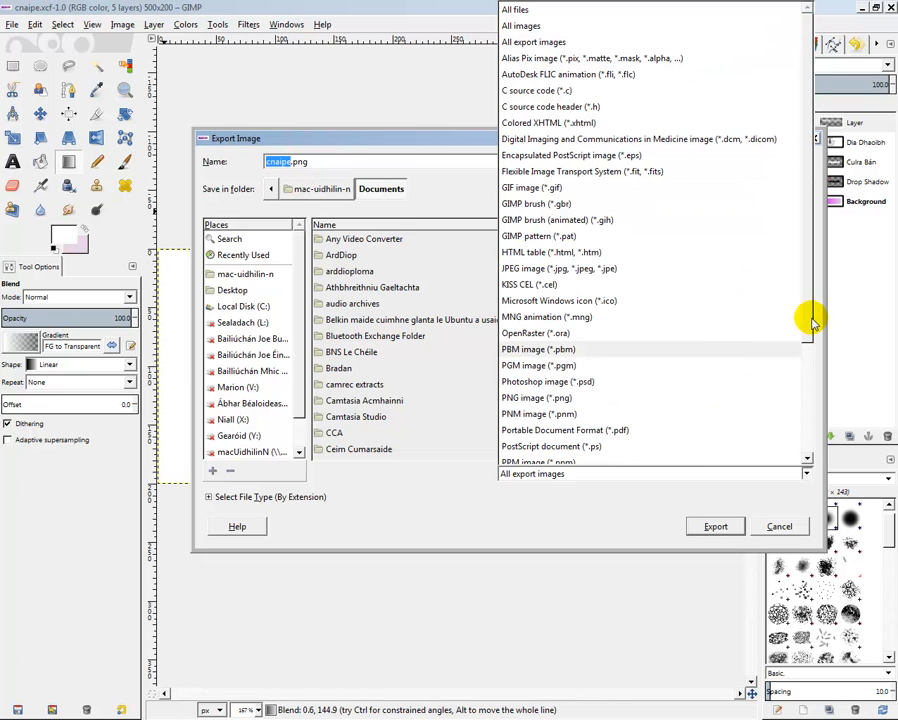
pyautogui.moveTo(808, 322); pyautogui.dragTo(800, 362)
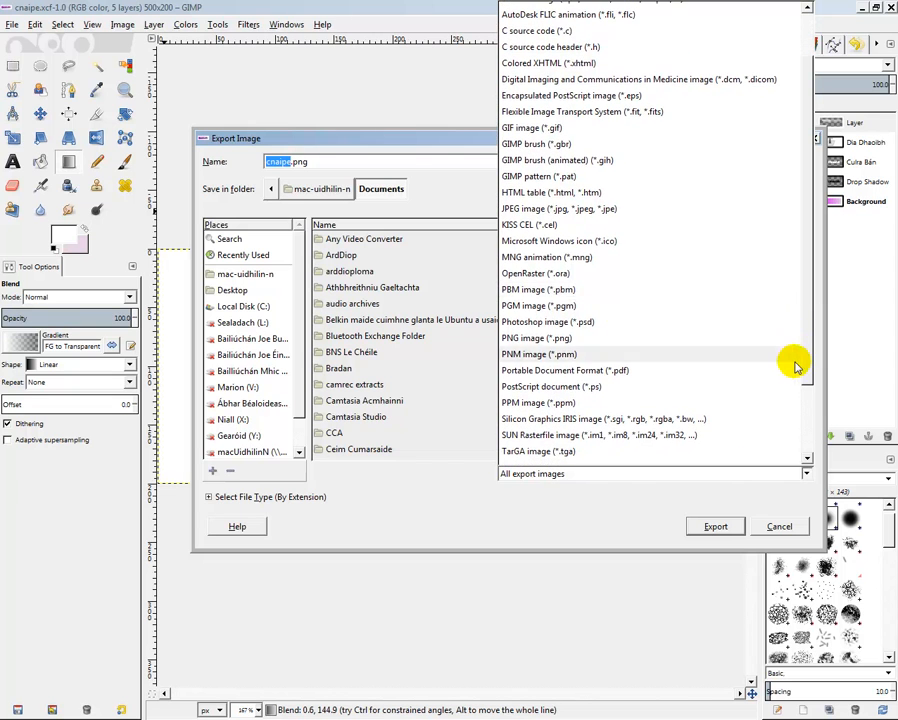
pyautogui.click(553, 339)
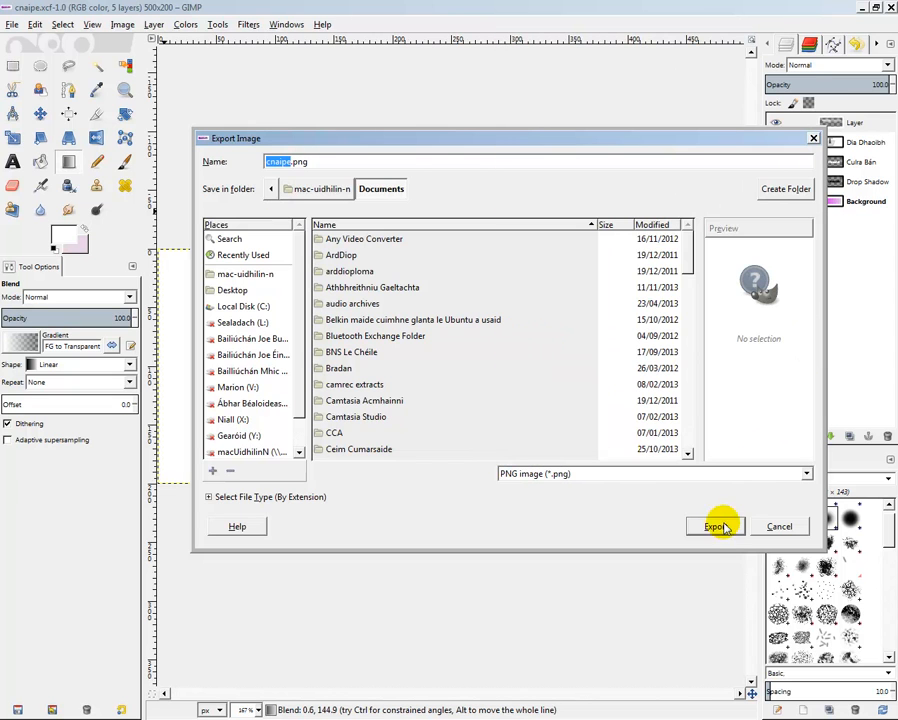
pyautogui.click(715, 527)
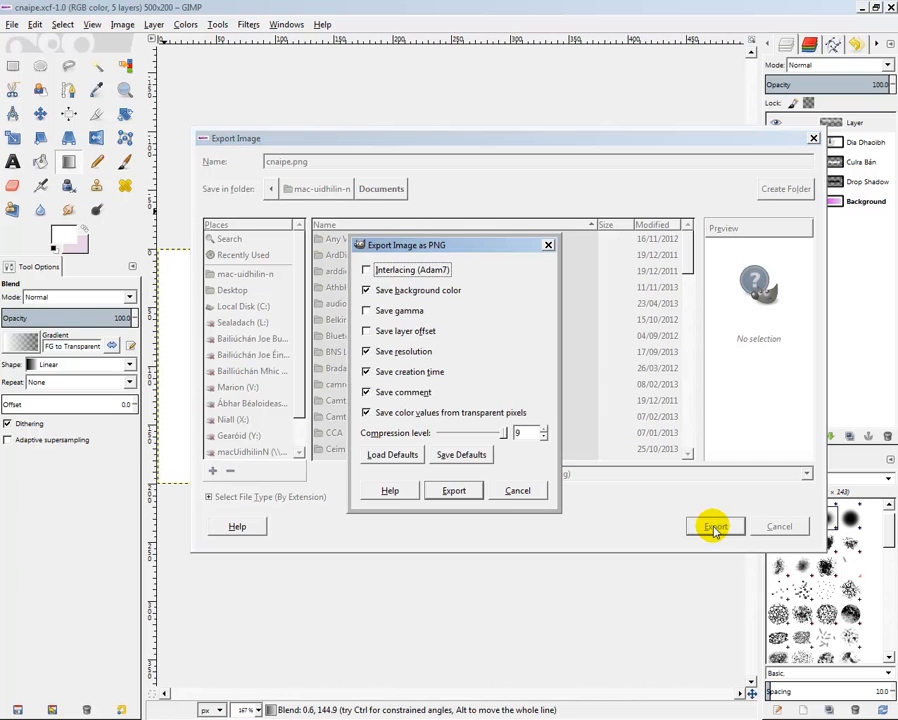
pyautogui.click(453, 489)
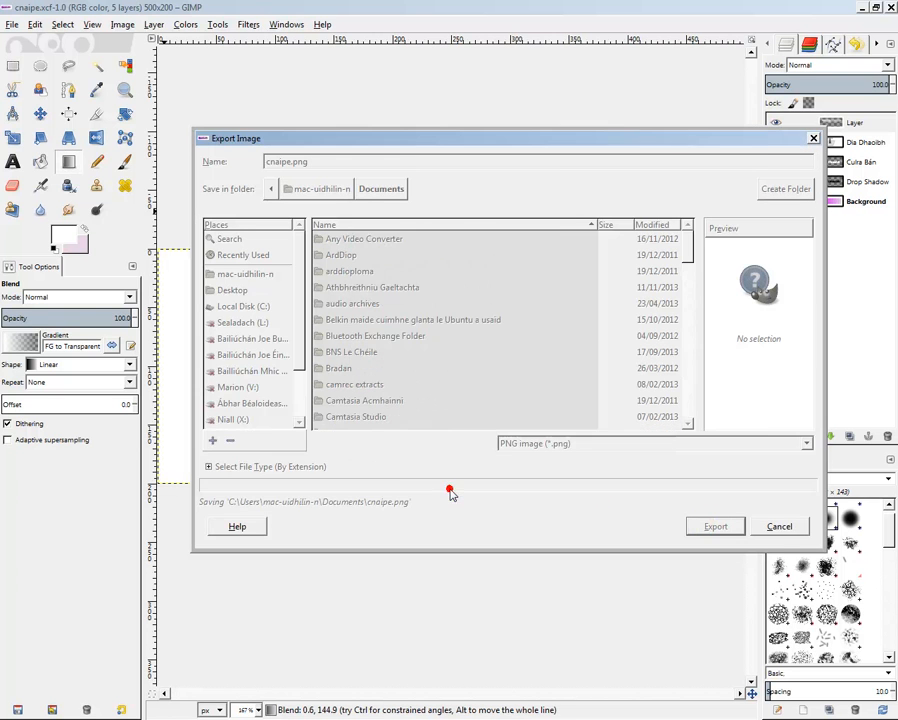